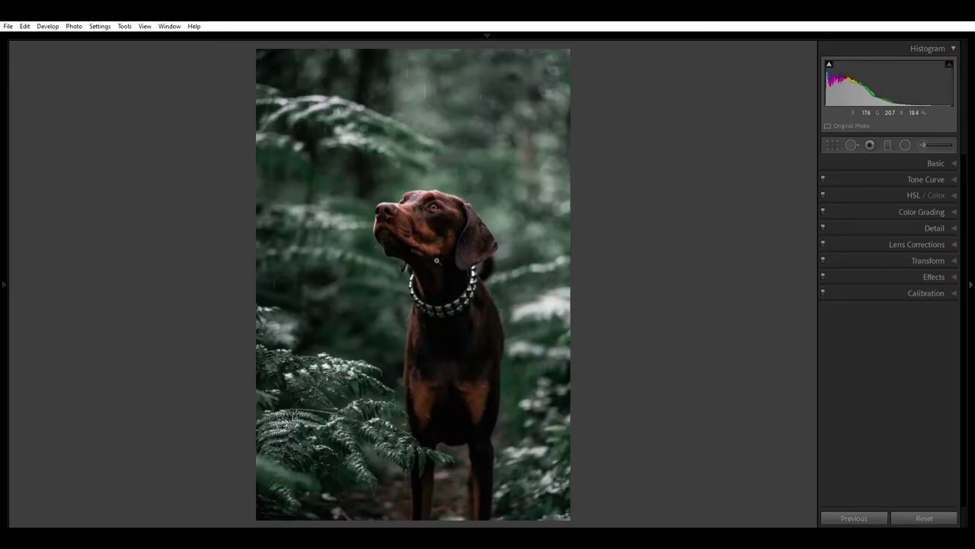
Step: Compare the before/after view, then draw a radial ellipse over the dog's head and chest
{"action": "key", "text": "y"}
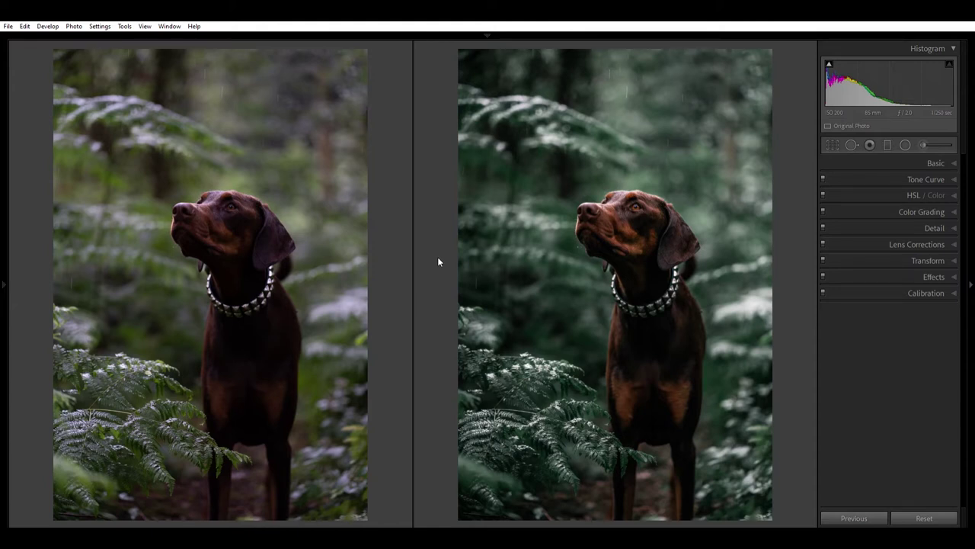
{"action": "key", "text": "y"}
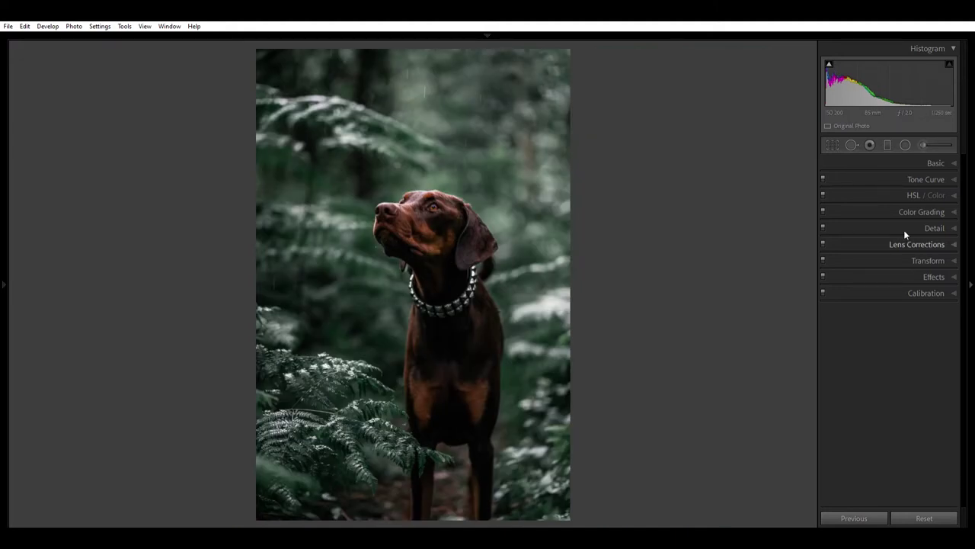
{"action": "left_click", "coordinate": [906, 145]}
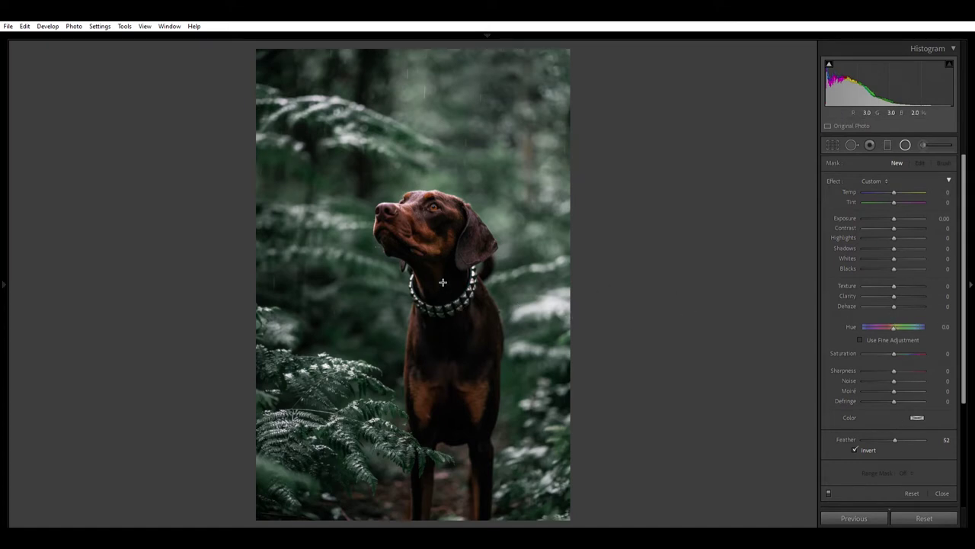
{"action": "left_click_drag", "start_coordinate": [432, 272], "coordinate": [541, 429]}
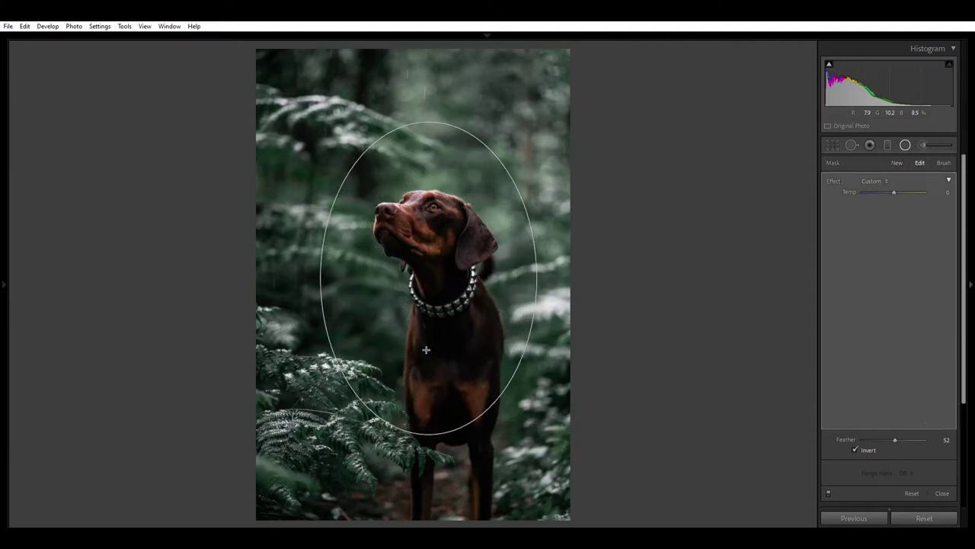
Step: Resize, rotate and reposition the ellipse around the head and chest, checking coverage with the overlay
{"action": "mouse_move", "coordinate": [424, 344]}
{"action": "left_mouse_down"}
{"action": "mouse_move", "coordinate": [447, 344]}
{"action": "mouse_move", "coordinate": [434, 350]}
{"action": "left_mouse_up"}
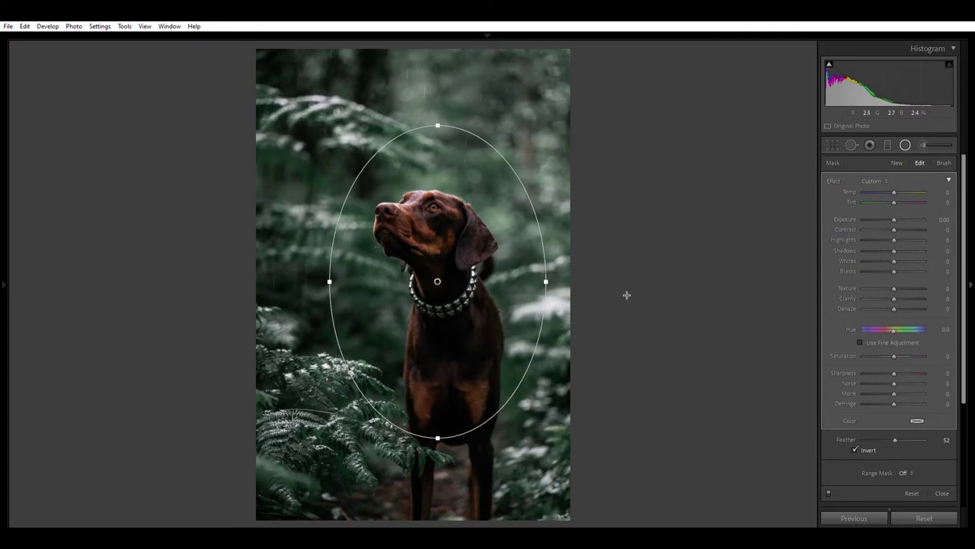
{"action": "mouse_move", "coordinate": [550, 276]}
{"action": "left_mouse_down"}
{"action": "mouse_move", "coordinate": [568, 279]}
{"action": "mouse_move", "coordinate": [557, 281]}
{"action": "left_mouse_up"}
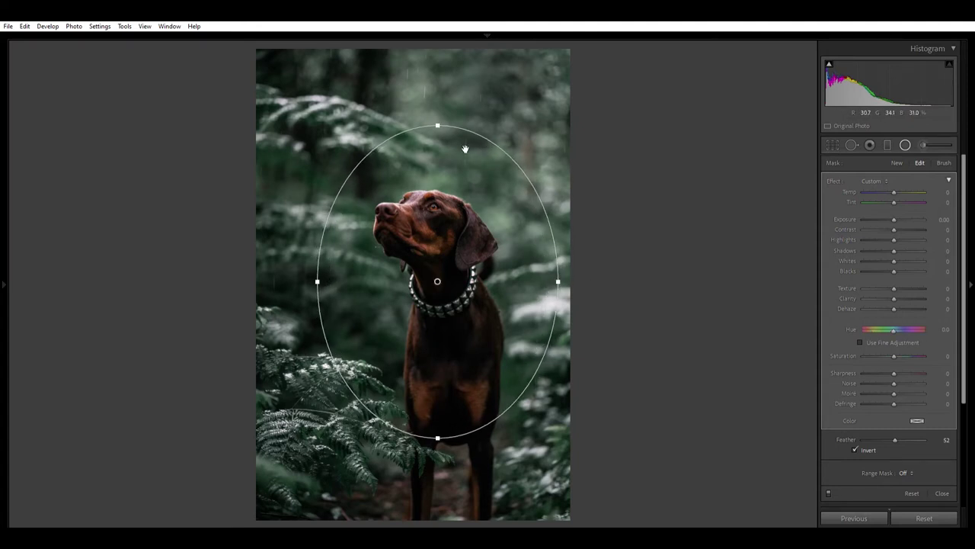
{"action": "mouse_move", "coordinate": [437, 125]}
{"action": "left_mouse_down"}
{"action": "mouse_move", "coordinate": [441, 107]}
{"action": "mouse_move", "coordinate": [437, 125]}
{"action": "left_mouse_up"}
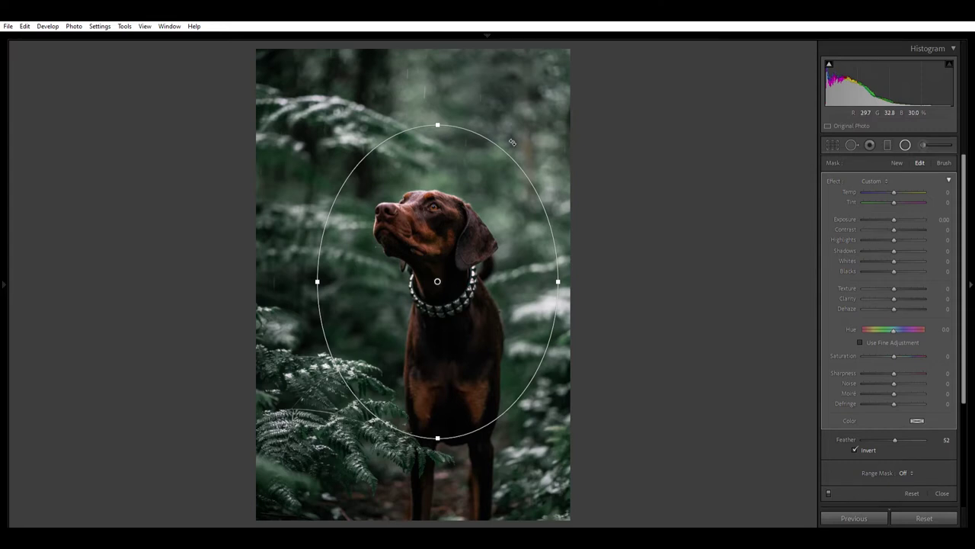
{"action": "left_click_drag", "start_coordinate": [512, 142], "coordinate": [517, 148]}
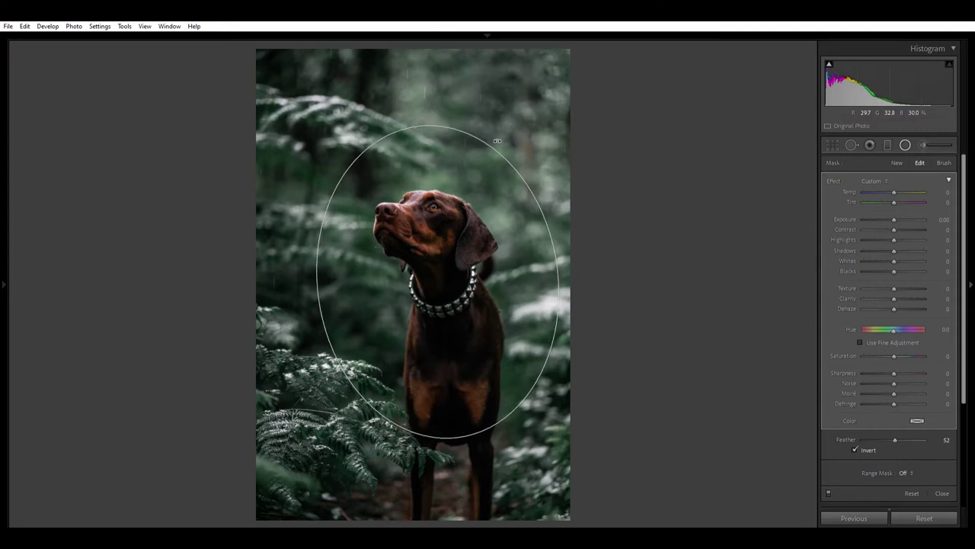
{"action": "left_click_drag", "start_coordinate": [446, 286], "coordinate": [439, 275]}
{"action": "key", "text": "o"}
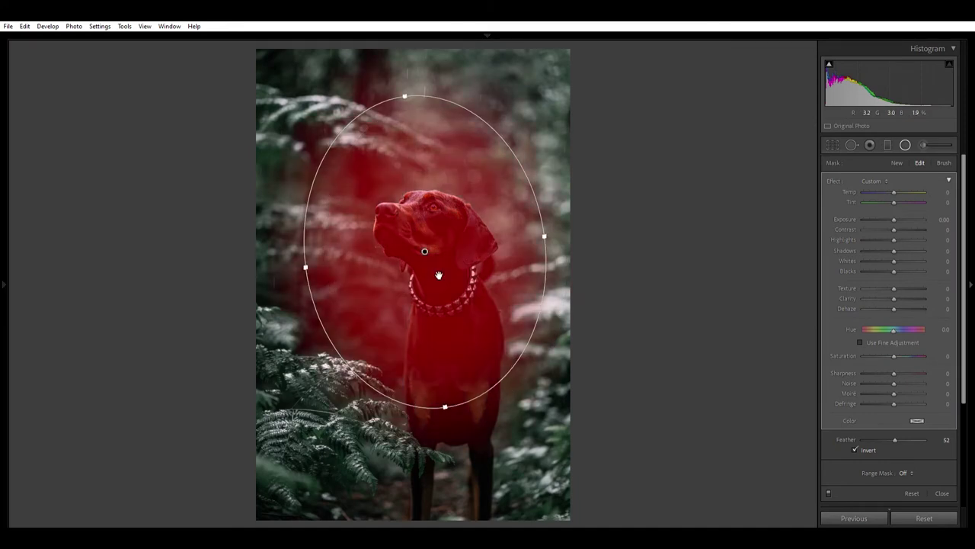
{"action": "mouse_move", "coordinate": [439, 275]}
{"action": "left_mouse_down"}
{"action": "mouse_move", "coordinate": [448, 282]}
{"action": "mouse_move", "coordinate": [448, 267]}
{"action": "left_mouse_up"}
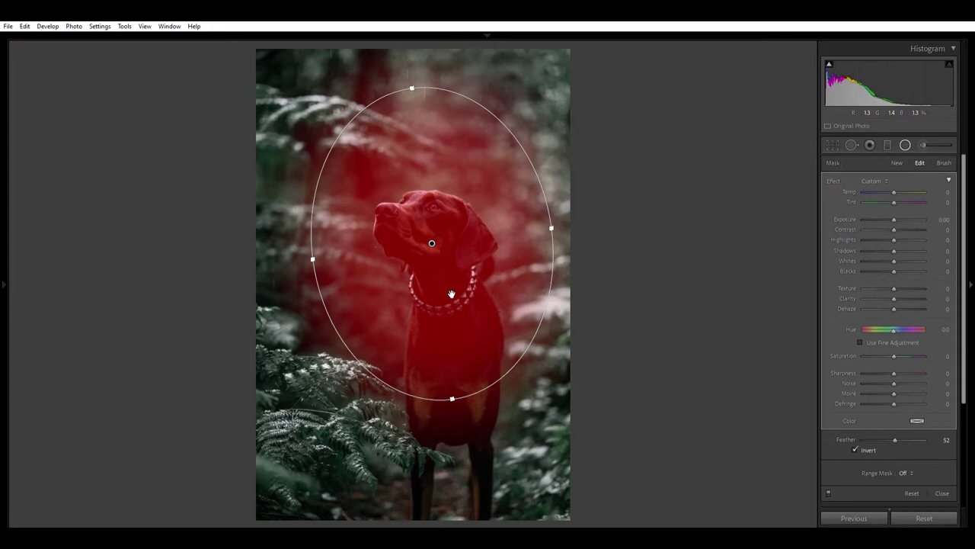
{"action": "key", "text": "o"}
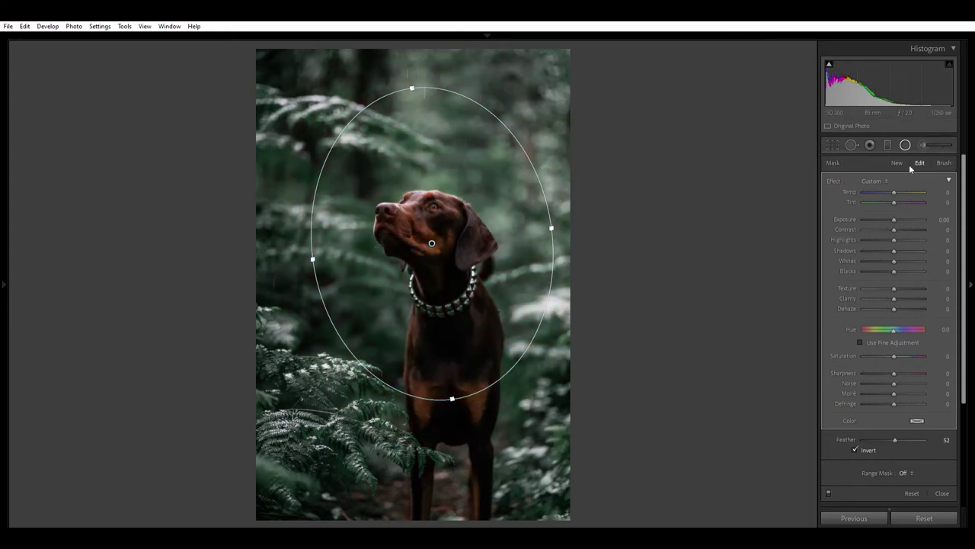
Step: Invert the radial mask and adjust exposure of the surrounding forest, checking the overlay
{"action": "mouse_move", "coordinate": [893, 217]}
{"action": "left_mouse_down"}
{"action": "mouse_move", "coordinate": [872, 219]}
{"action": "mouse_move", "coordinate": [917, 217]}
{"action": "mouse_move", "coordinate": [908, 218]}
{"action": "left_mouse_up"}
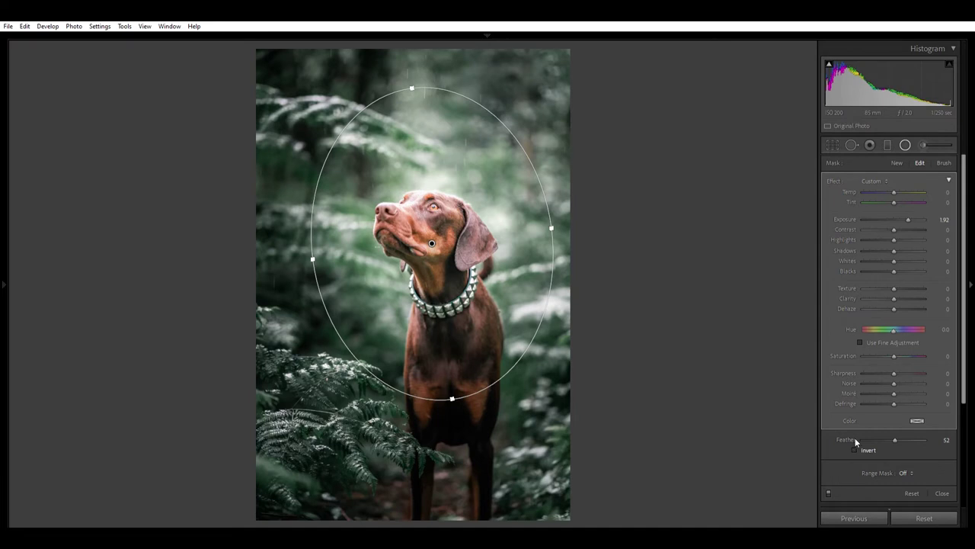
{"action": "key", "text": "apostrophe"}
{"action": "key", "text": "o"}
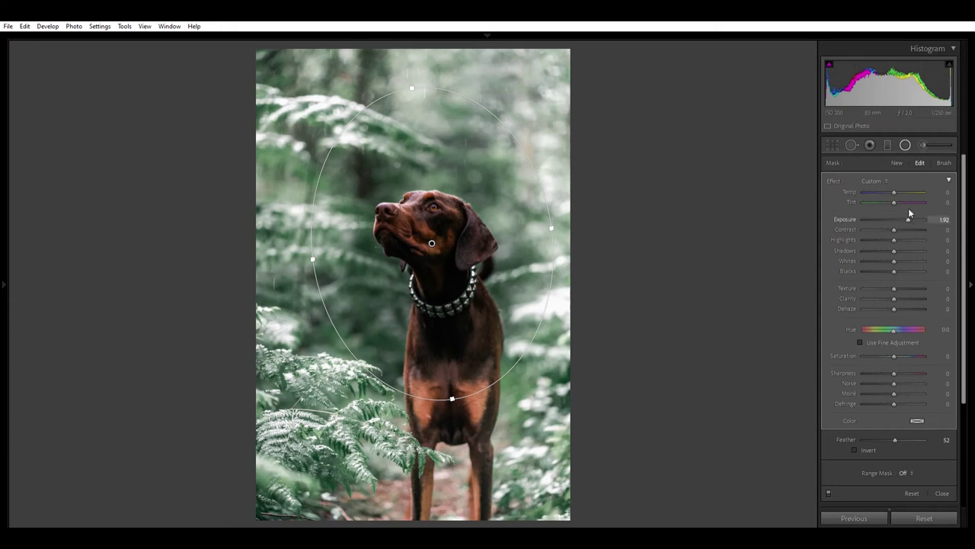
{"action": "mouse_move", "coordinate": [902, 212]}
{"action": "left_mouse_down"}
{"action": "mouse_move", "coordinate": [877, 212]}
{"action": "mouse_move", "coordinate": [912, 214]}
{"action": "mouse_move", "coordinate": [874, 213]}
{"action": "mouse_move", "coordinate": [908, 219]}
{"action": "left_mouse_up"}
{"action": "key", "text": "o"}
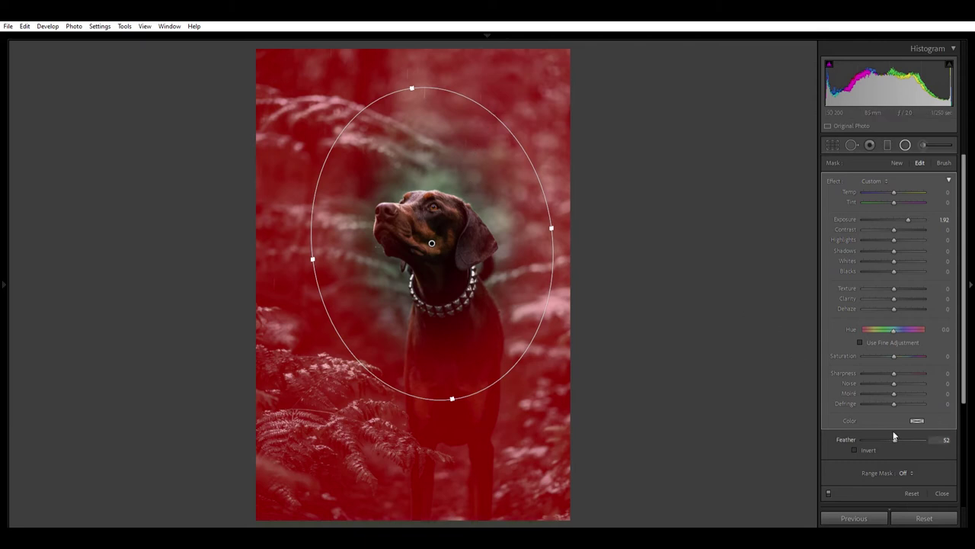
Step: Try feather 14 to 80 and exposure -1.45, then delete the trial radial mask
{"action": "left_click_drag", "start_coordinate": [892, 432], "coordinate": [870, 433]}
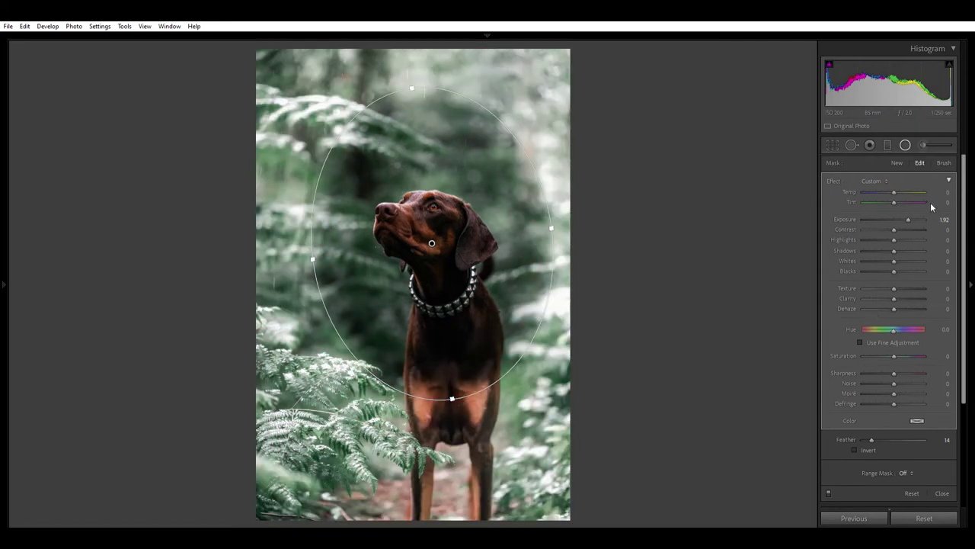
{"action": "left_click", "coordinate": [882, 218]}
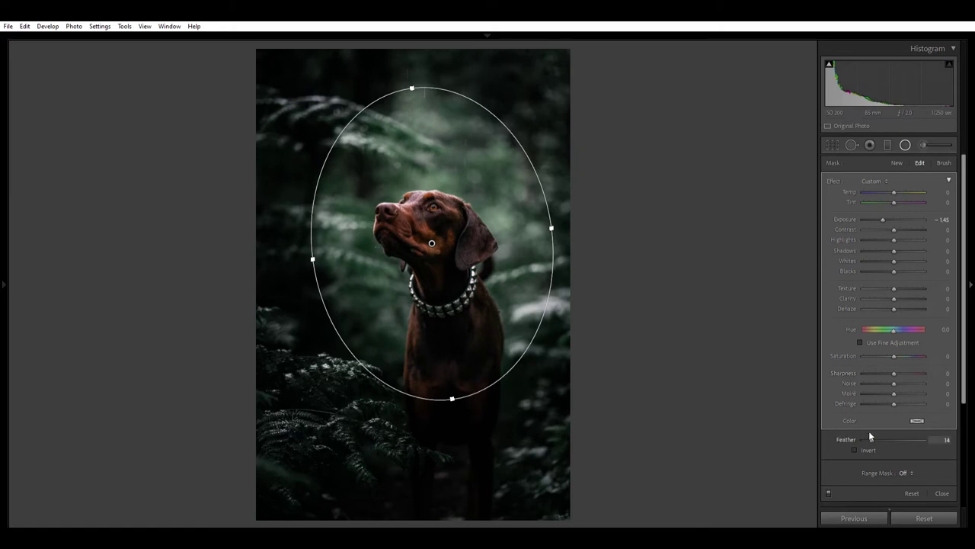
{"action": "key", "text": "o"}
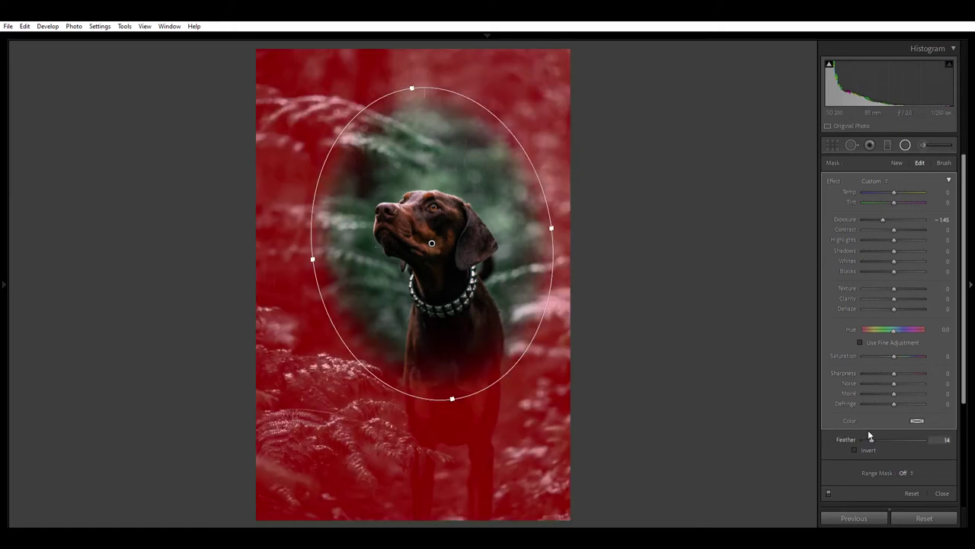
{"action": "left_click_drag", "start_coordinate": [872, 435], "coordinate": [918, 436]}
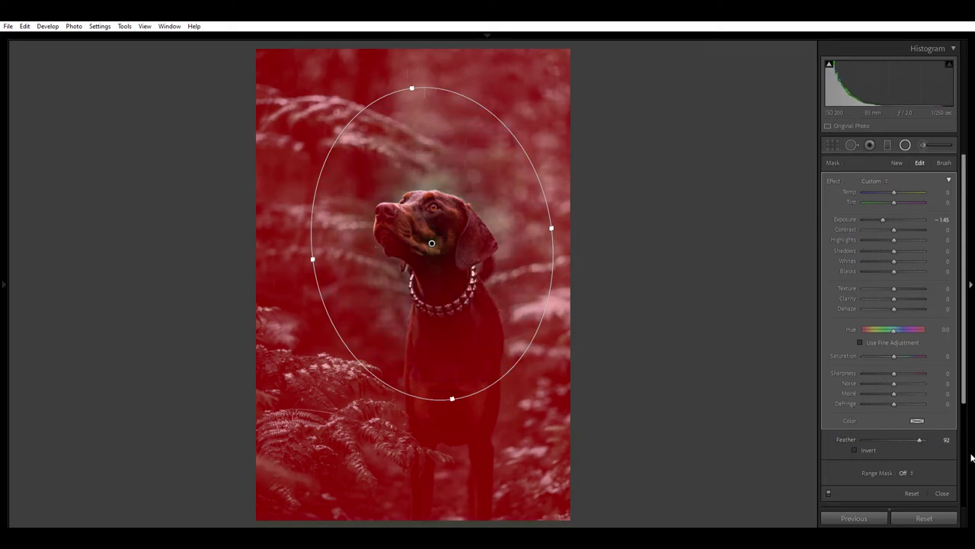
{"action": "left_click_drag", "start_coordinate": [916, 435], "coordinate": [894, 429]}
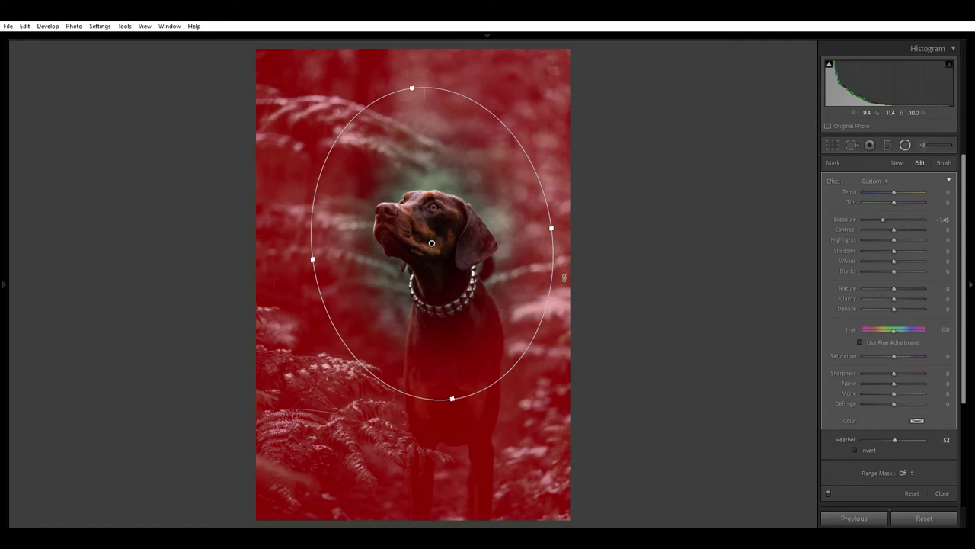
{"action": "left_click", "coordinate": [343, 241]}
{"action": "key", "text": "Escape"}
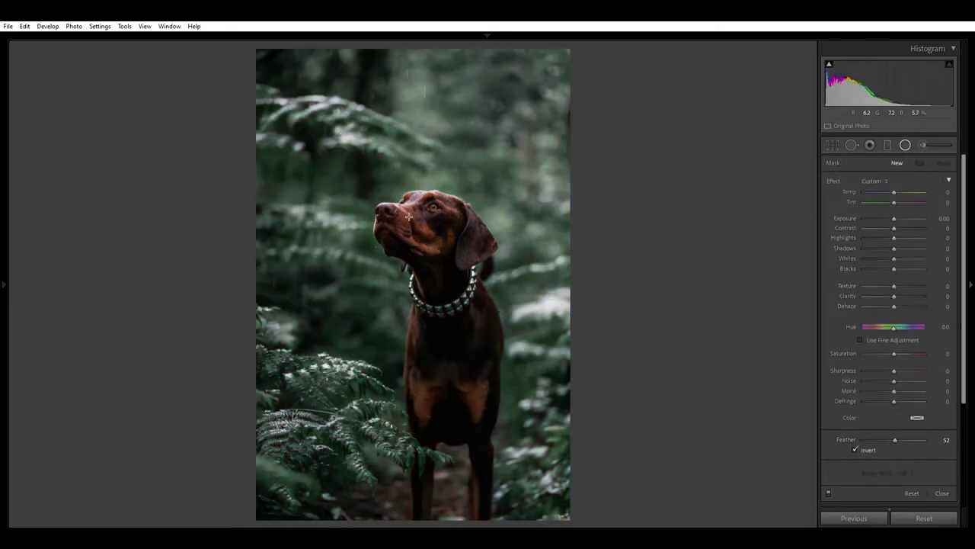
Step: Draw a new ellipse over the dog's head, stretching and tilting it to fit
{"action": "left_click_drag", "start_coordinate": [435, 245], "coordinate": [443, 269]}
{"action": "left_click_drag", "start_coordinate": [536, 268], "coordinate": [545, 269]}
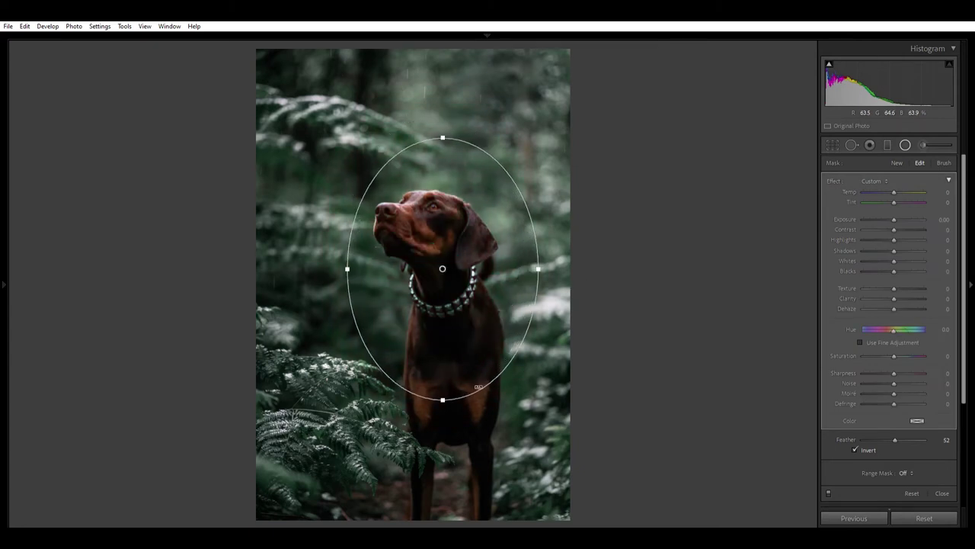
{"action": "left_click_drag", "start_coordinate": [444, 394], "coordinate": [442, 405]}
{"action": "left_click_drag", "start_coordinate": [525, 318], "coordinate": [471, 308]}
{"action": "left_click_drag", "start_coordinate": [524, 337], "coordinate": [527, 327]}
{"action": "key", "text": "o"}
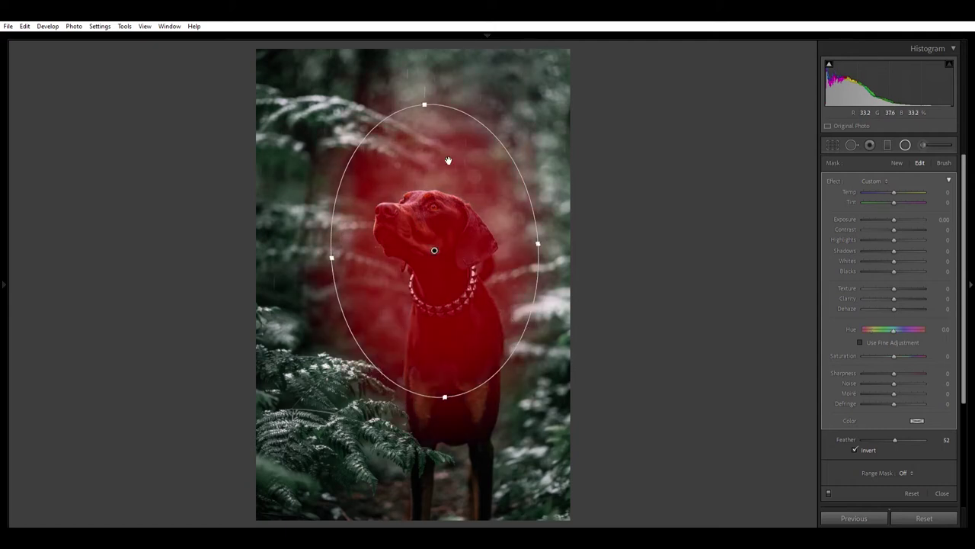
{"action": "left_click_drag", "start_coordinate": [429, 98], "coordinate": [423, 95]}
{"action": "left_click_drag", "start_coordinate": [541, 289], "coordinate": [493, 274]}
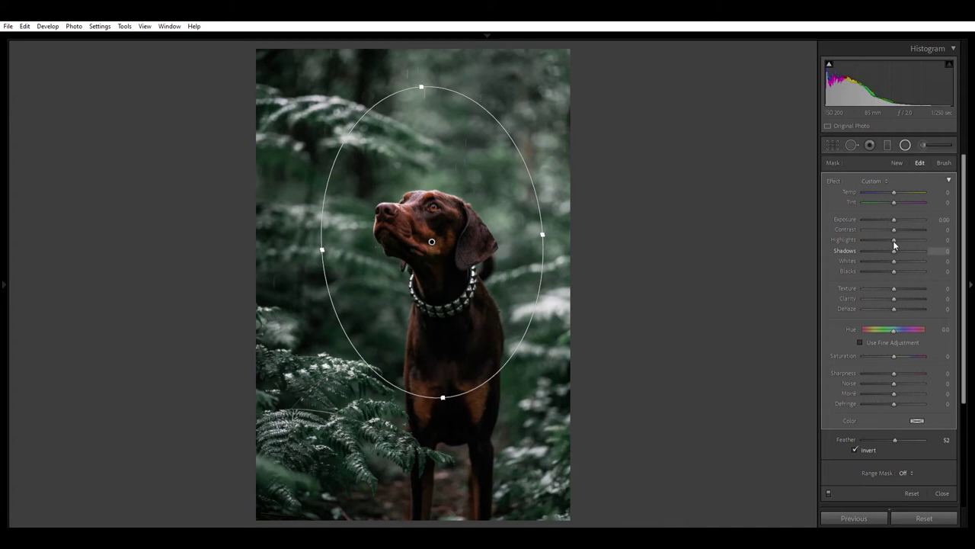
Step: Set Exposure 0.23 and Shadows 38 in the head oval, toggling it off and on to compare
{"action": "left_click_drag", "start_coordinate": [897, 242], "coordinate": [904, 246]}
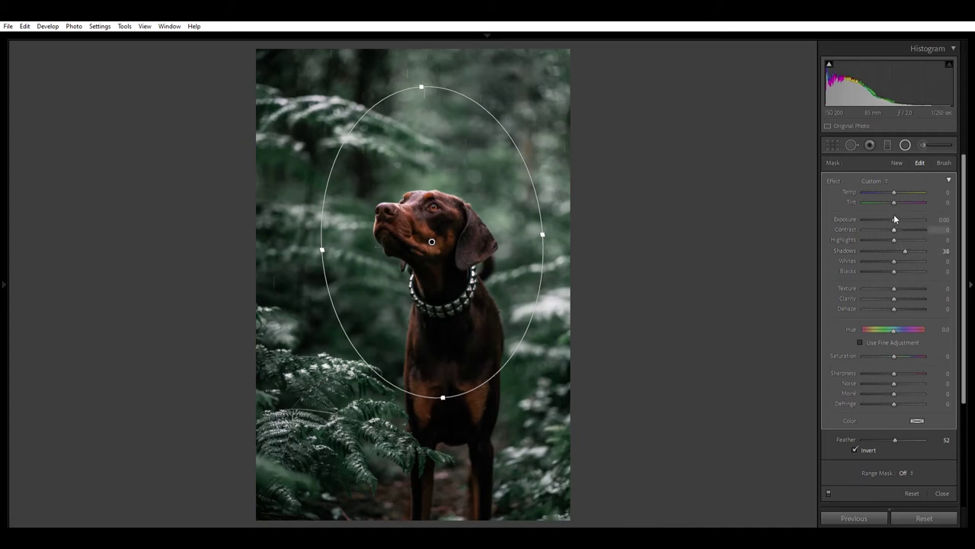
{"action": "left_click_drag", "start_coordinate": [896, 216], "coordinate": [897, 215]}
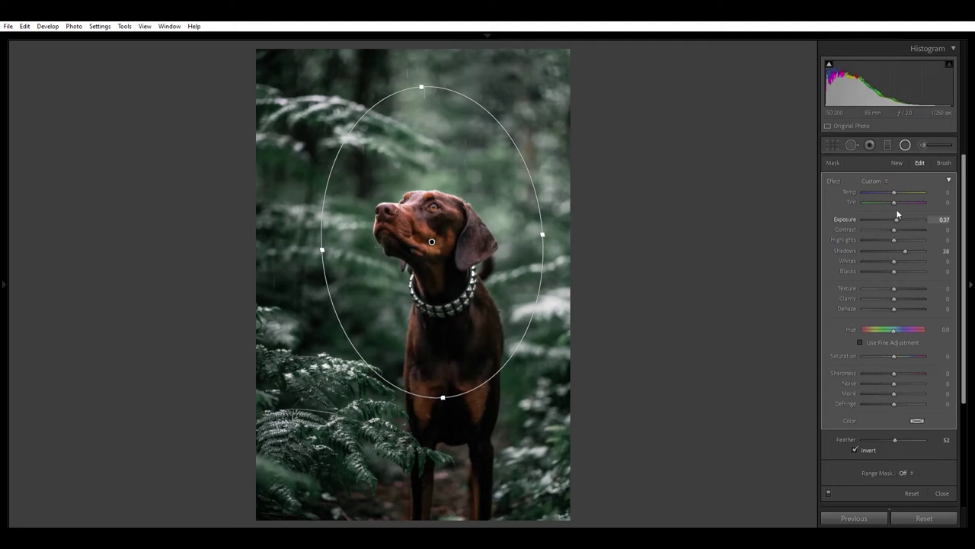
{"action": "left_click_drag", "start_coordinate": [898, 216], "coordinate": [895, 217]}
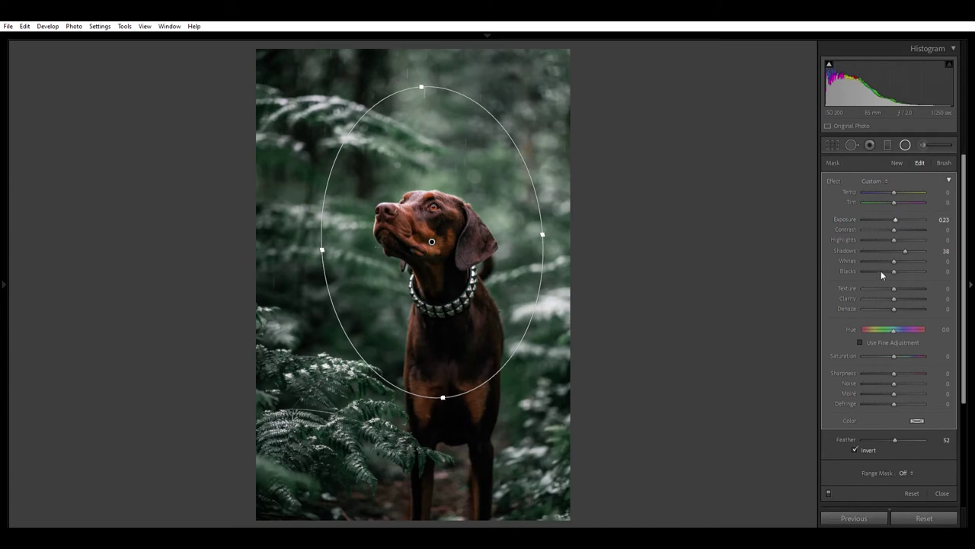
{"action": "left_click", "coordinate": [829, 489]}
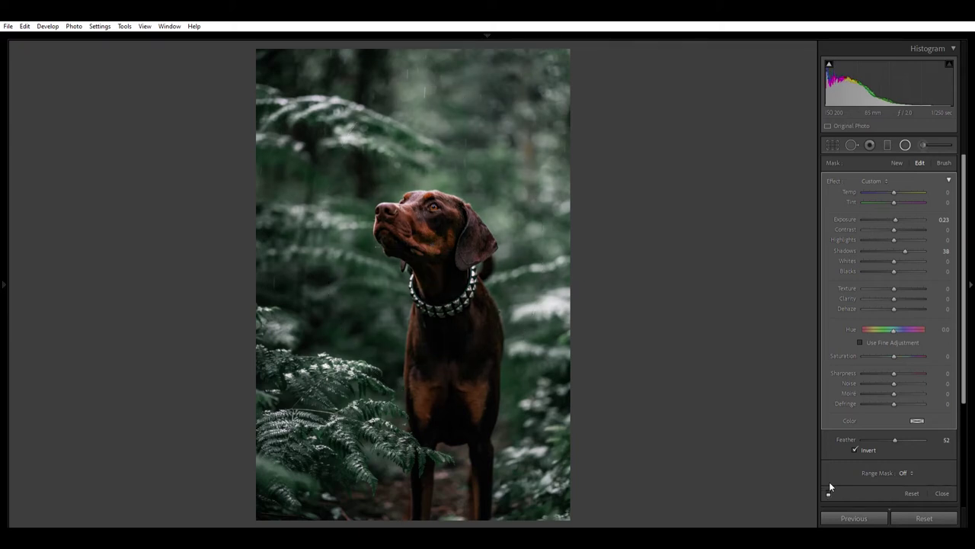
{"action": "left_click", "coordinate": [830, 484]}
{"action": "left_click", "coordinate": [830, 484]}
{"action": "left_click", "coordinate": [830, 483]}
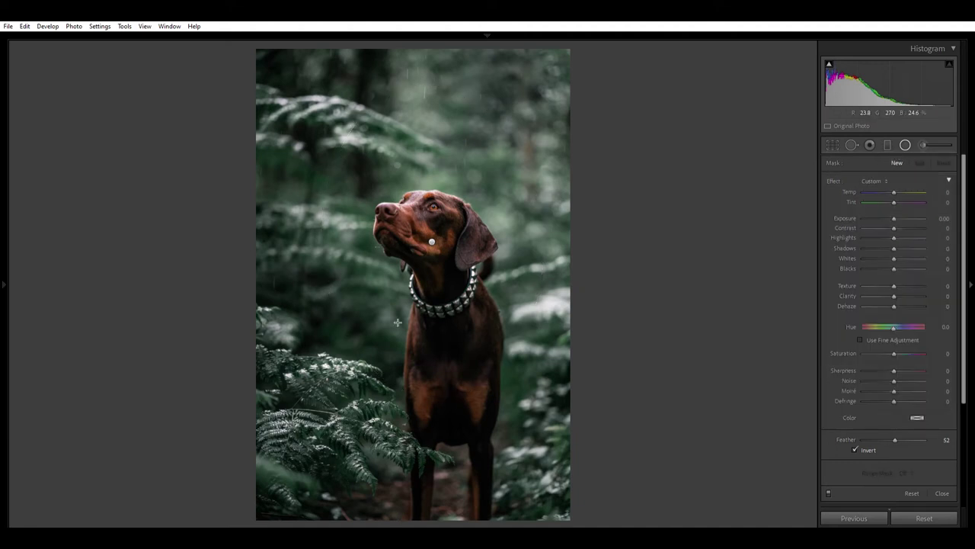
Step: Place an oval over the dog's chest and lift its Shadows to 29
{"action": "left_click_drag", "start_coordinate": [448, 330], "coordinate": [461, 412]}
{"action": "key", "text": "o"}
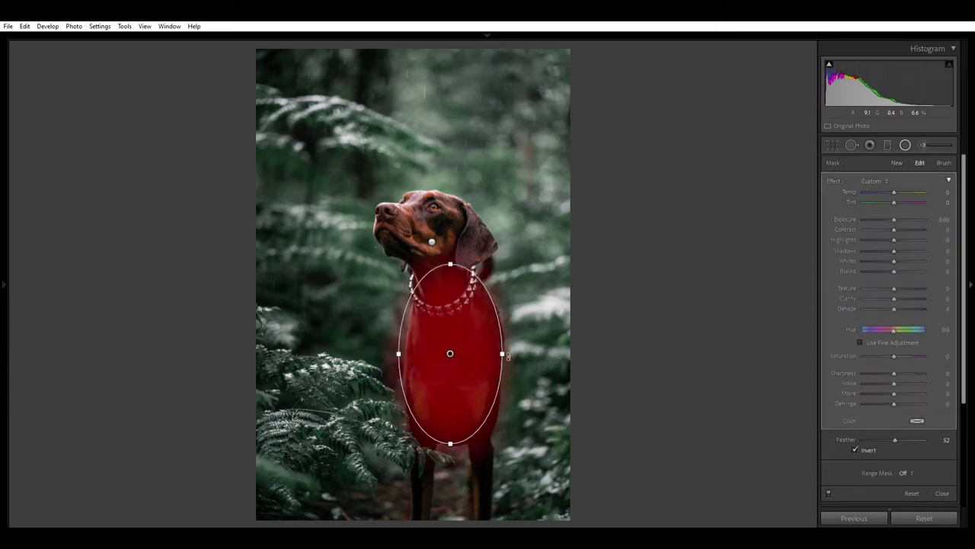
{"action": "key", "text": "o"}
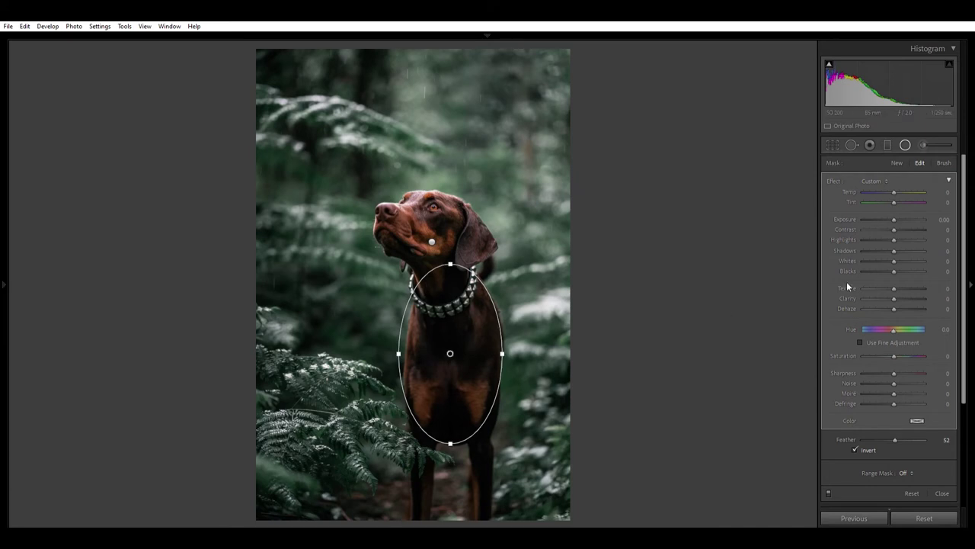
{"action": "left_click_drag", "start_coordinate": [894, 244], "coordinate": [899, 212]}
Step: Toggle the chest adjustment to compare, review the head adjustment, then reselect the chest one
{"action": "left_click", "coordinate": [830, 481]}
{"action": "left_click", "coordinate": [830, 481]}
{"action": "left_click", "coordinate": [830, 481]}
{"action": "left_click", "coordinate": [830, 480]}
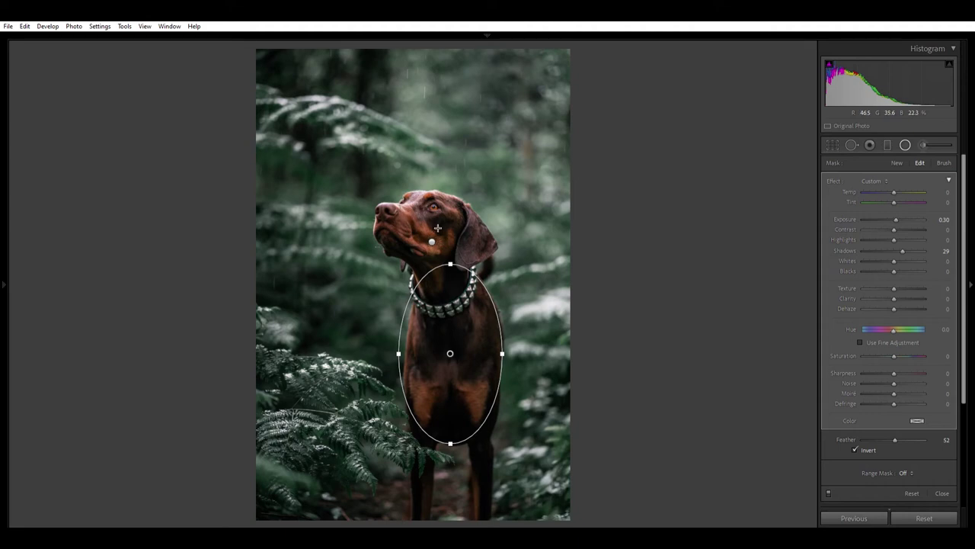
{"action": "left_click_drag", "start_coordinate": [433, 239], "coordinate": [542, 234]}
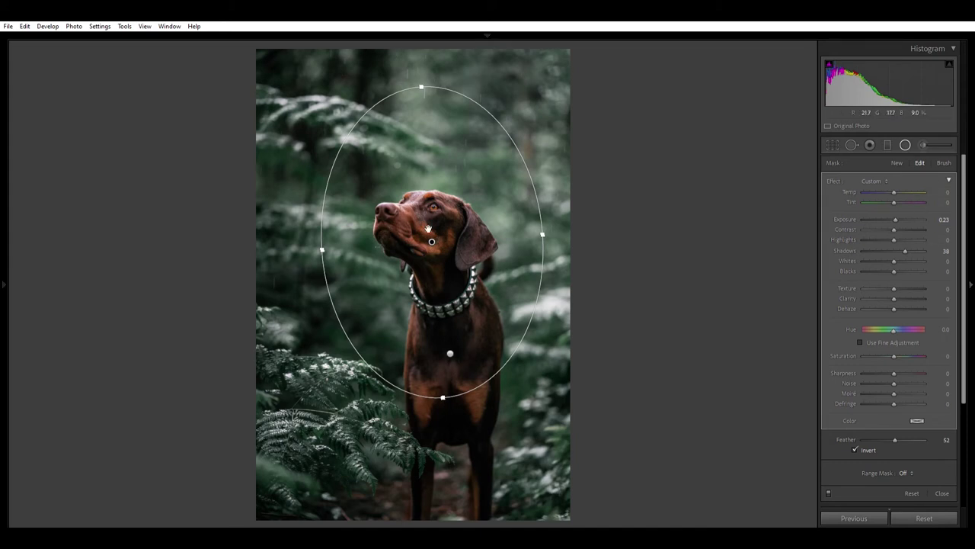
{"action": "left_click", "coordinate": [450, 353]}
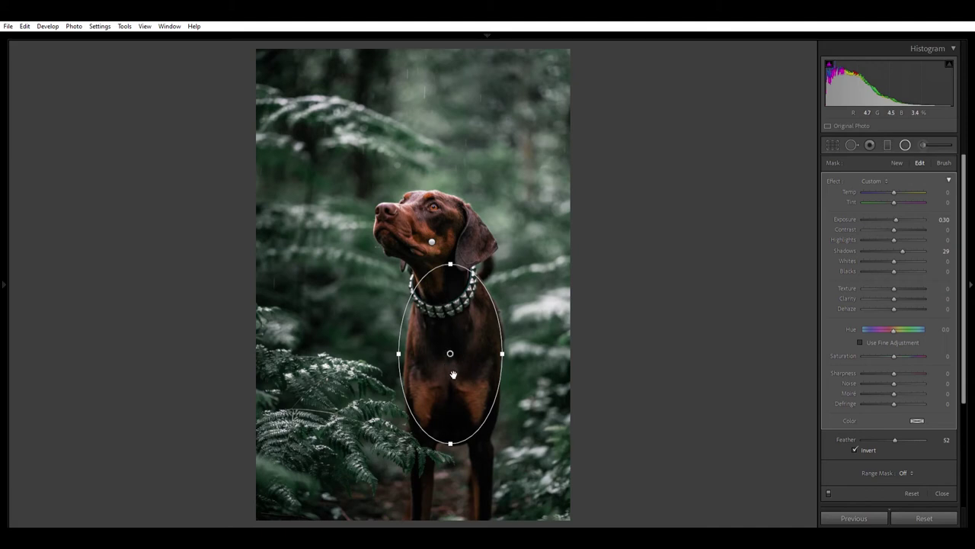
{"action": "left_click", "coordinate": [896, 159]}
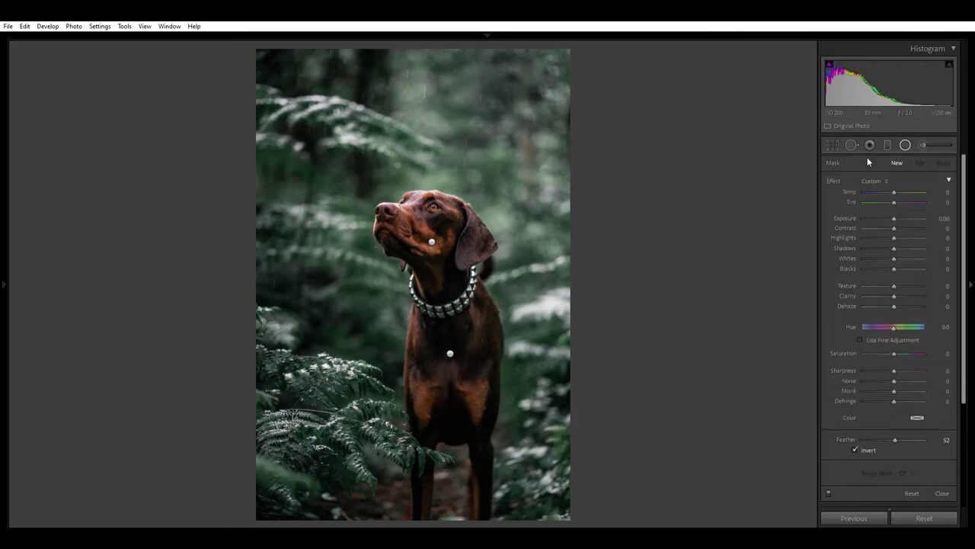
Step: Draw a large oval around the dog affecting the outside, widen it, and set Exposure -0.30
{"action": "left_click_drag", "start_coordinate": [434, 275], "coordinate": [579, 496]}
{"action": "key", "text": "o"}
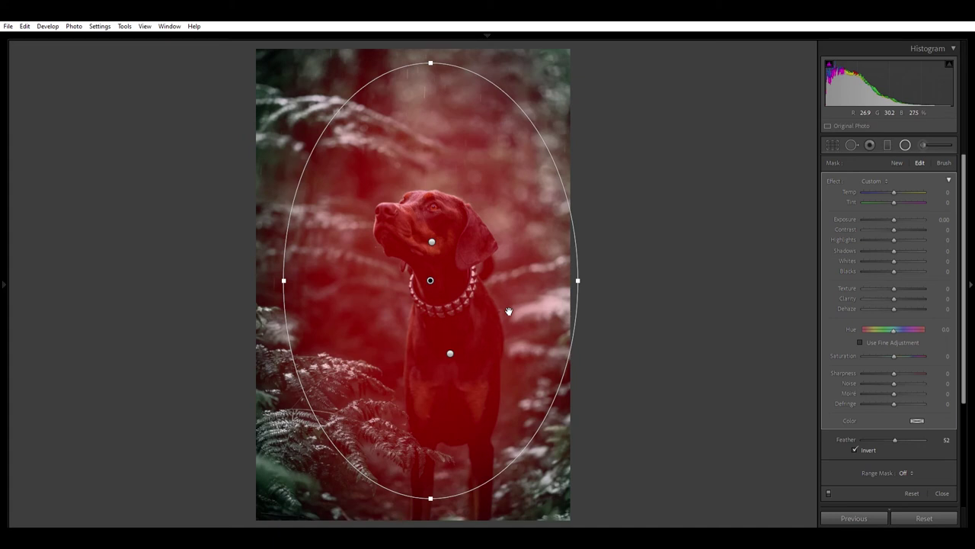
{"action": "left_click", "coordinate": [855, 450]}
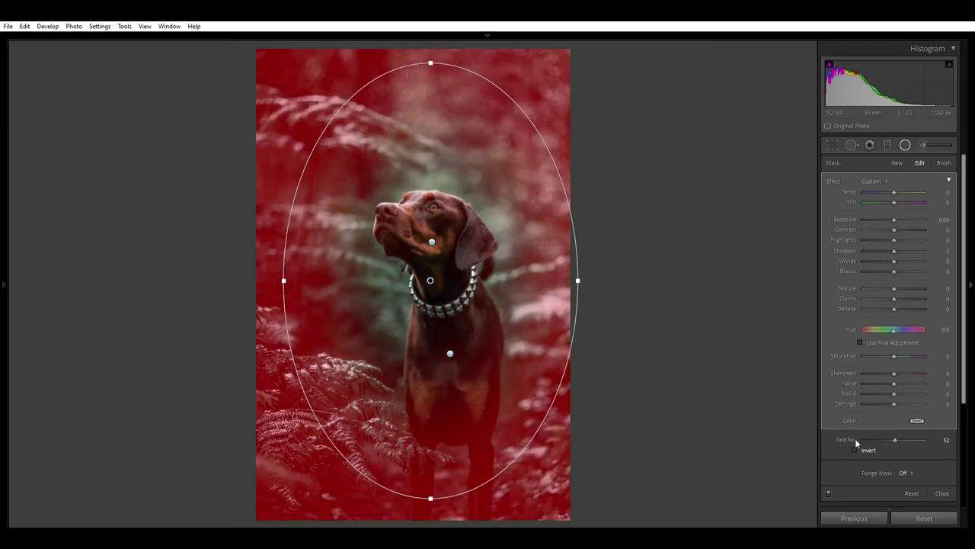
{"action": "left_click_drag", "start_coordinate": [469, 295], "coordinate": [458, 271]}
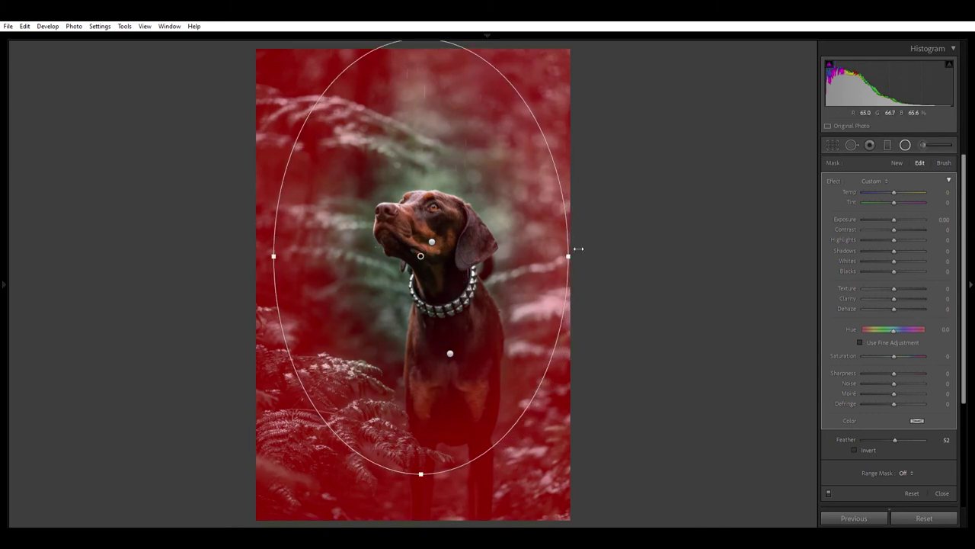
{"action": "left_click_drag", "start_coordinate": [577, 248], "coordinate": [532, 249]}
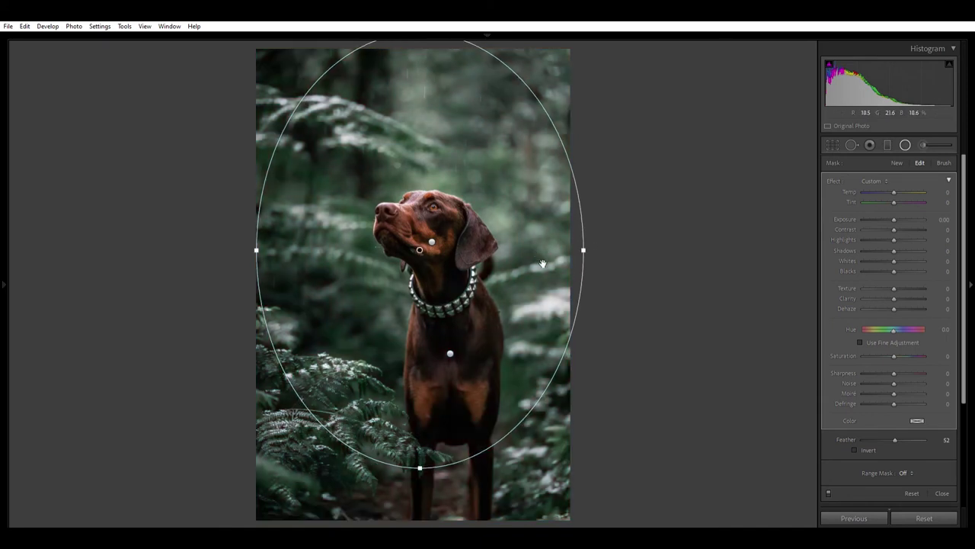
{"action": "left_click_drag", "start_coordinate": [895, 216], "coordinate": [892, 215]}
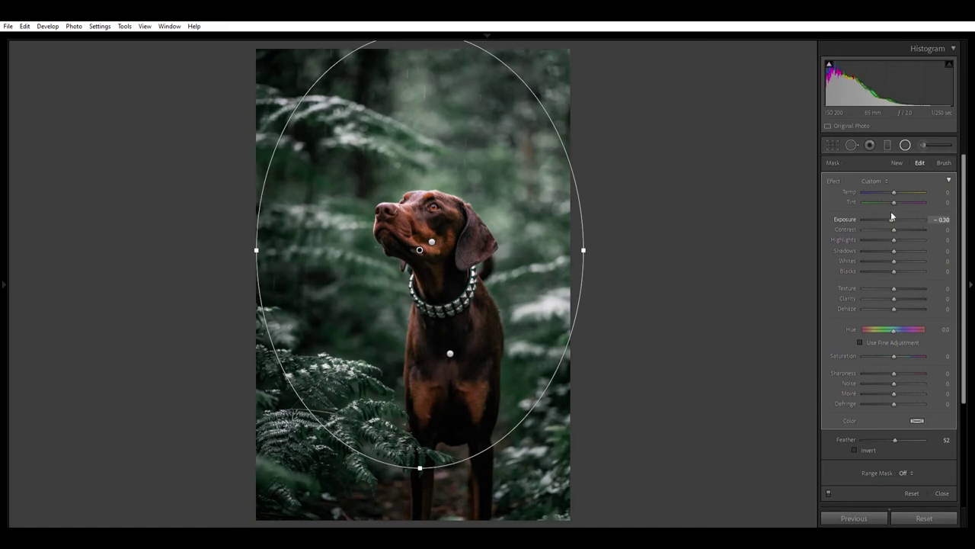
{"action": "left_click_drag", "start_coordinate": [891, 216], "coordinate": [867, 216]}
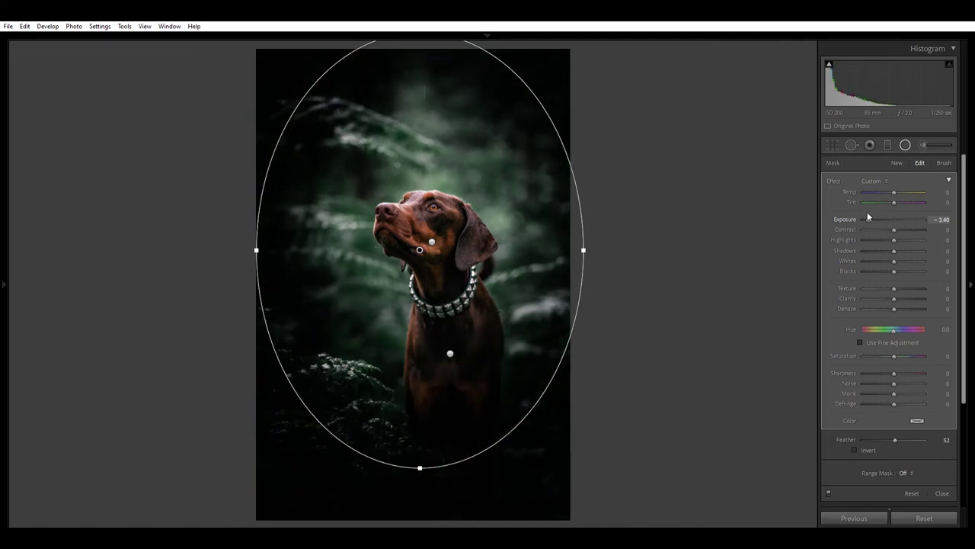
{"action": "key", "text": "ctrl+z"}
Step: Add a slightly smaller outside-affecting oval around the dog, widened right, at Exposure -0.30
{"action": "left_click", "coordinate": [896, 162]}
{"action": "left_click_drag", "start_coordinate": [438, 259], "coordinate": [581, 442]}
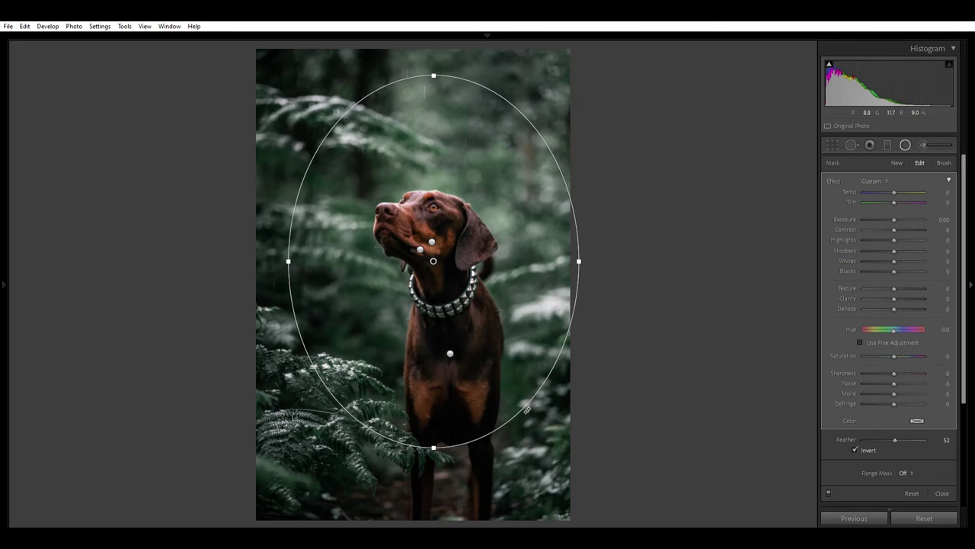
{"action": "key", "text": "o"}
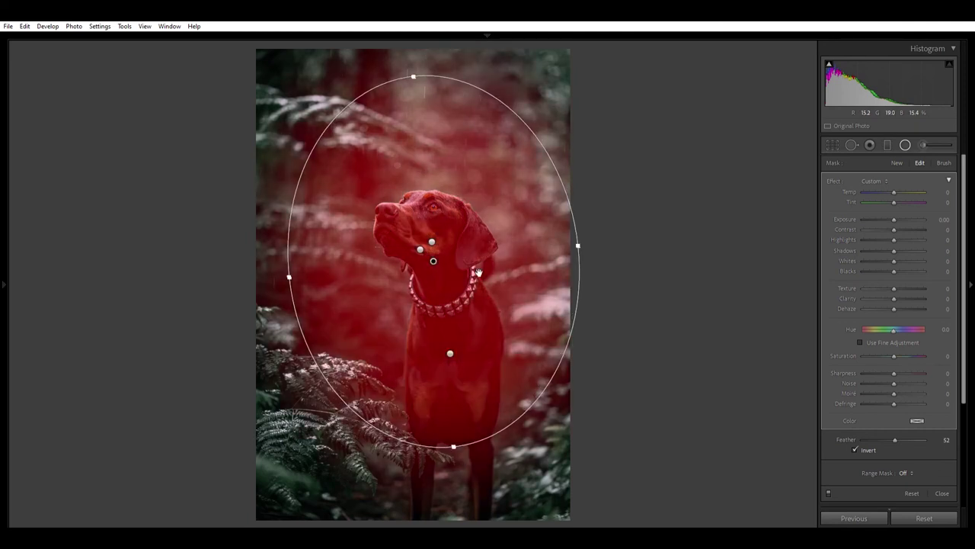
{"action": "left_click_drag", "start_coordinate": [522, 365], "coordinate": [517, 353]}
{"action": "left_click", "coordinate": [855, 449]}
{"action": "left_click_drag", "start_coordinate": [571, 224], "coordinate": [578, 225]}
{"action": "key", "text": "o"}
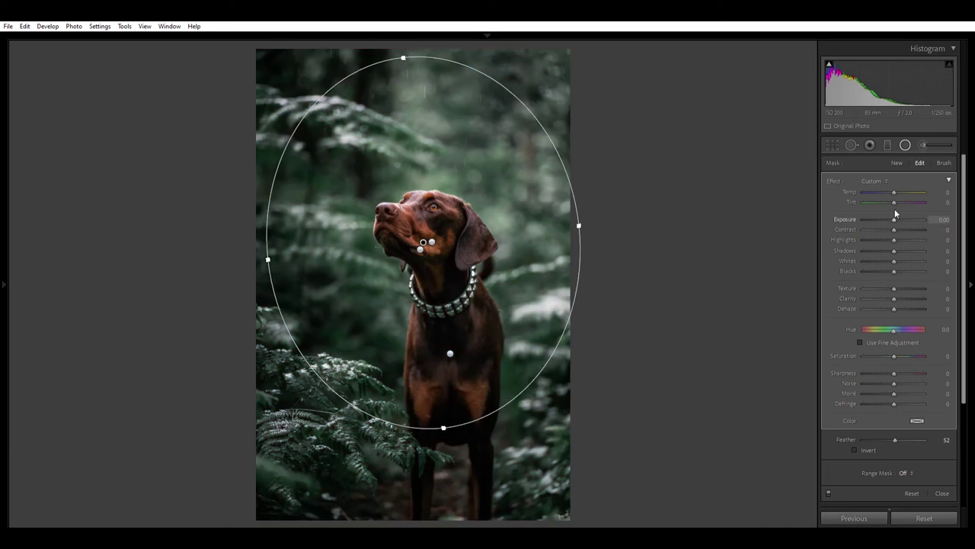
{"action": "left_click_drag", "start_coordinate": [895, 214], "coordinate": [893, 214]}
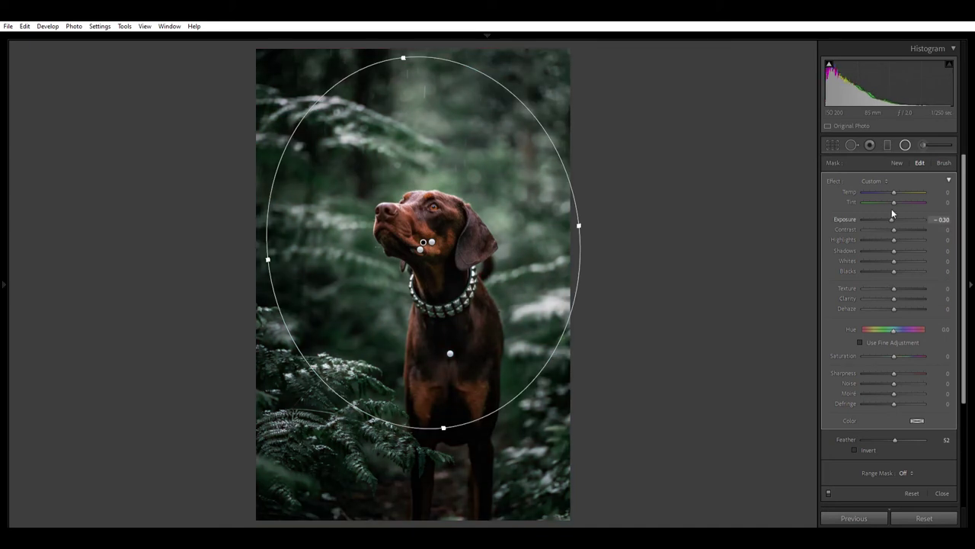
Step: Add another outside-affecting oval around the head and chest and lower its exposure
{"action": "left_click", "coordinate": [896, 162]}
{"action": "left_click_drag", "start_coordinate": [436, 264], "coordinate": [542, 418]}
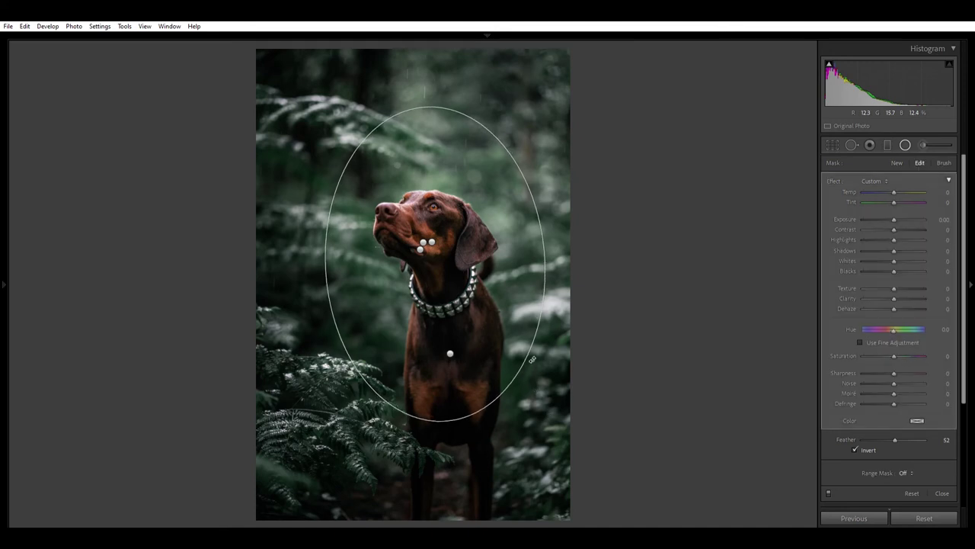
{"action": "left_click_drag", "start_coordinate": [536, 358], "coordinate": [532, 349]}
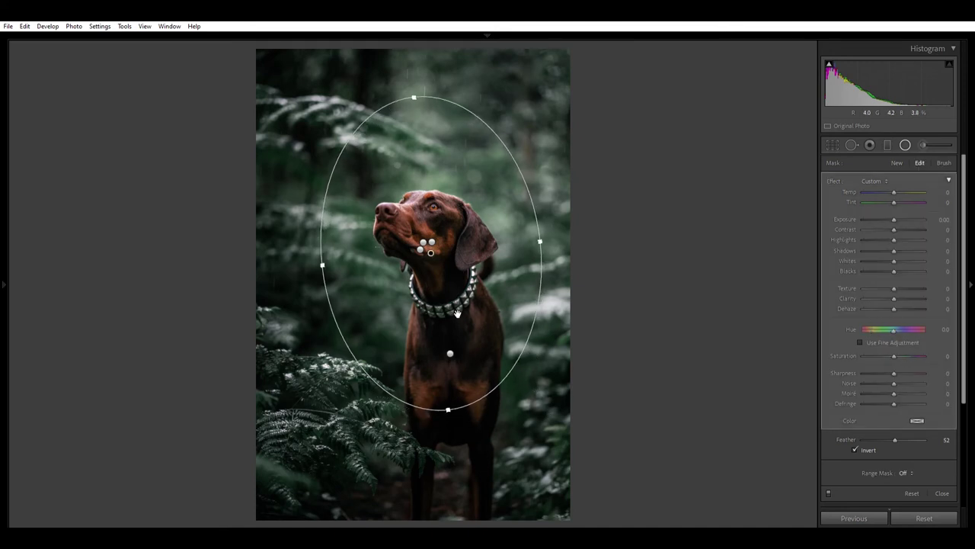
{"action": "key", "text": "o"}
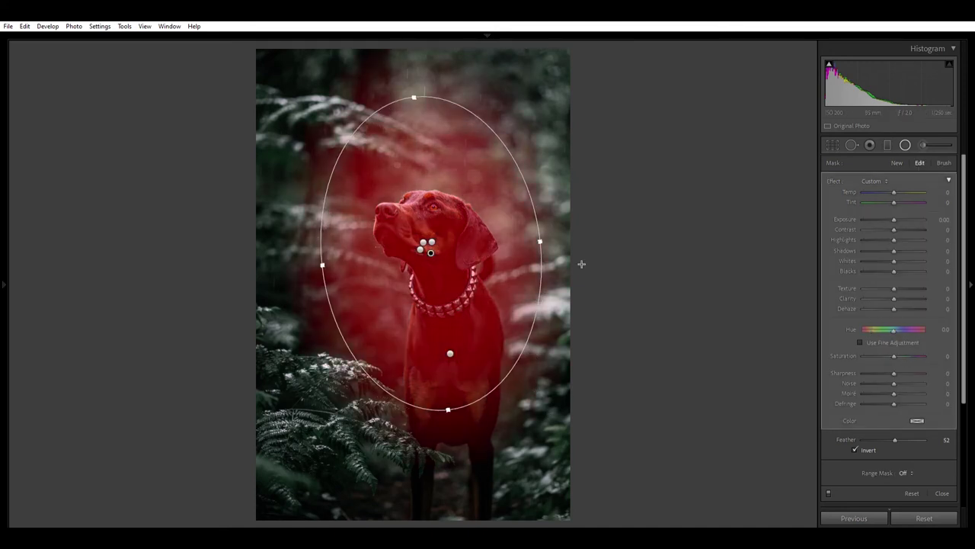
{"action": "left_click", "coordinate": [855, 449]}
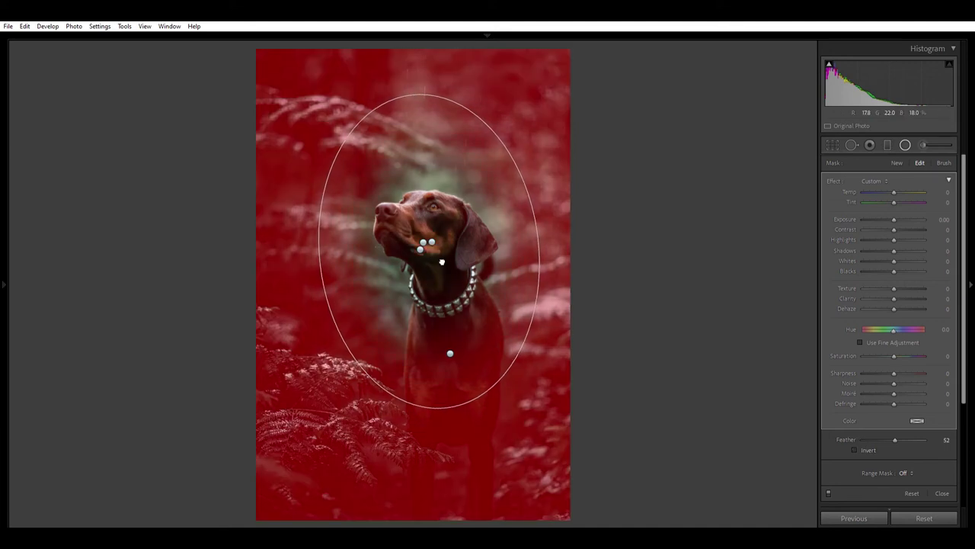
{"action": "left_click_drag", "start_coordinate": [439, 262], "coordinate": [430, 249]}
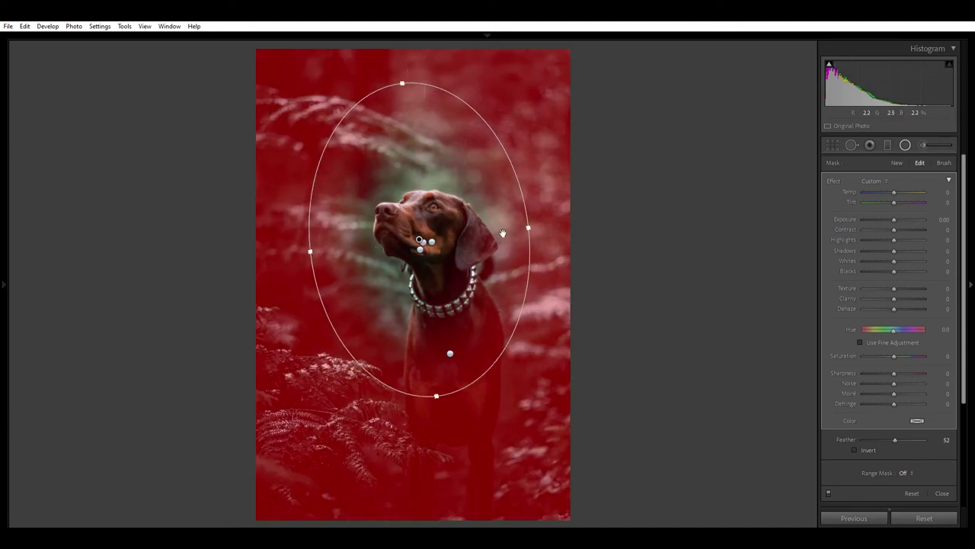
{"action": "left_click_drag", "start_coordinate": [541, 218], "coordinate": [538, 221]}
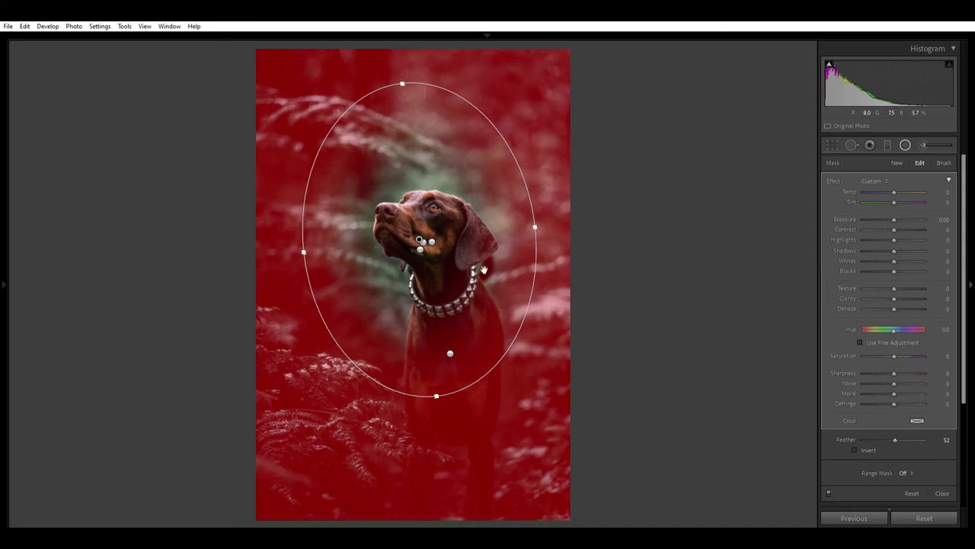
{"action": "left_click_drag", "start_coordinate": [895, 217], "coordinate": [893, 217]}
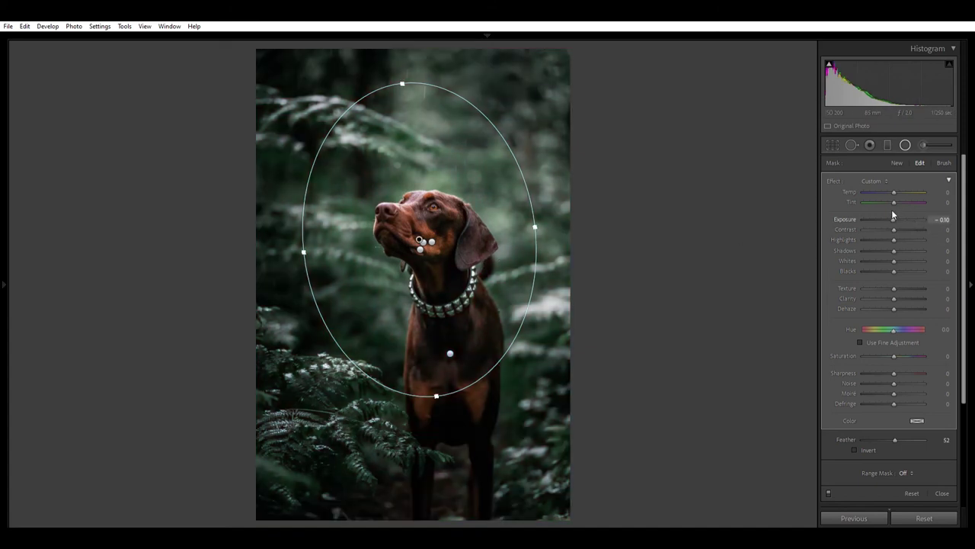
Step: Toggle the radial filter's effect off and on twice to compare, leaving it applied
{"action": "left_click", "coordinate": [829, 485]}
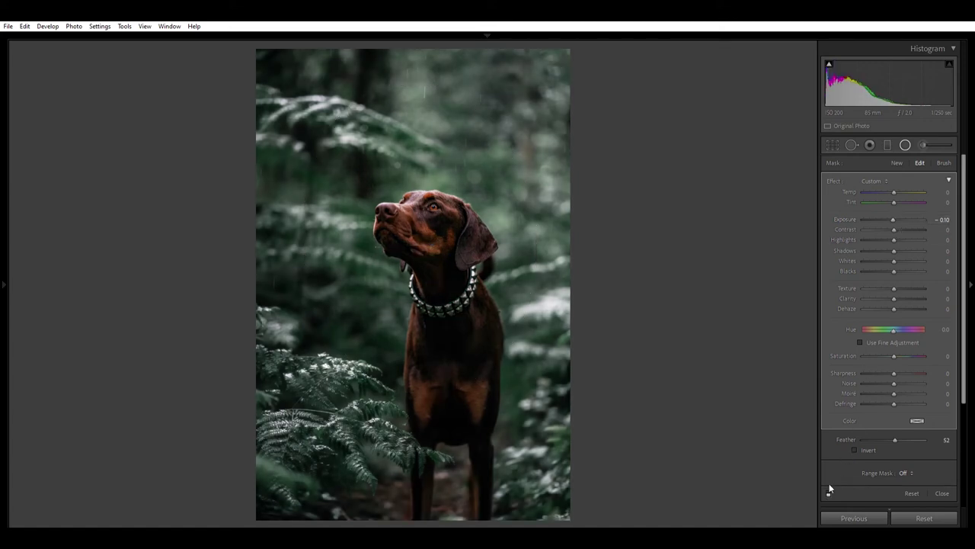
{"action": "left_click", "coordinate": [829, 486]}
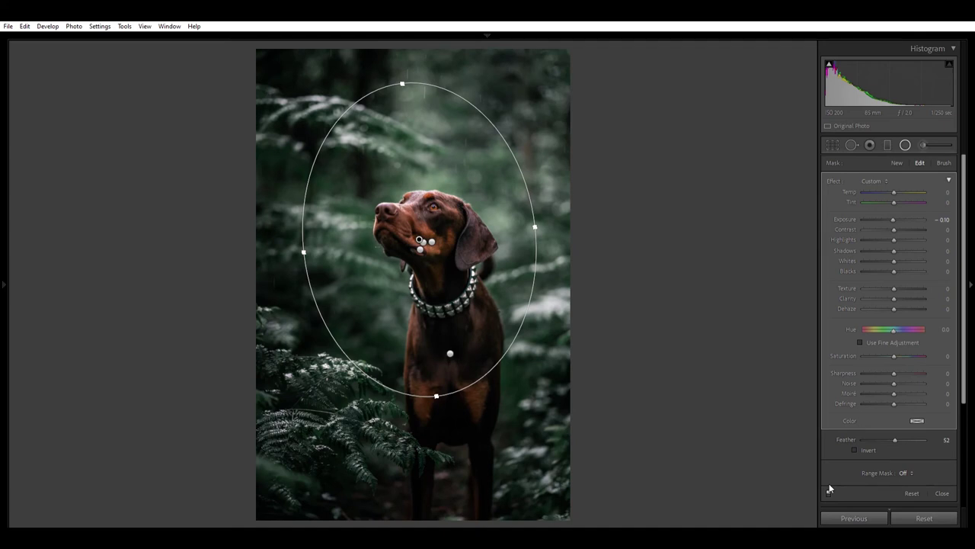
{"action": "left_click", "coordinate": [829, 488]}
{"action": "left_click", "coordinate": [829, 489]}
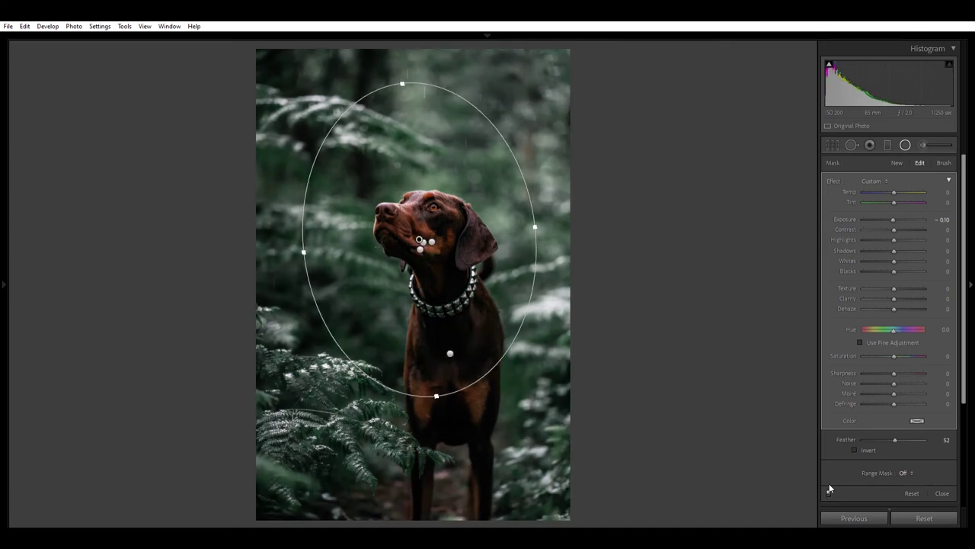
Step: Set a post-crop vignette: Amount -11, Midpoint 32, Roundness +32, Feather 62
{"action": "left_click", "coordinate": [906, 142]}
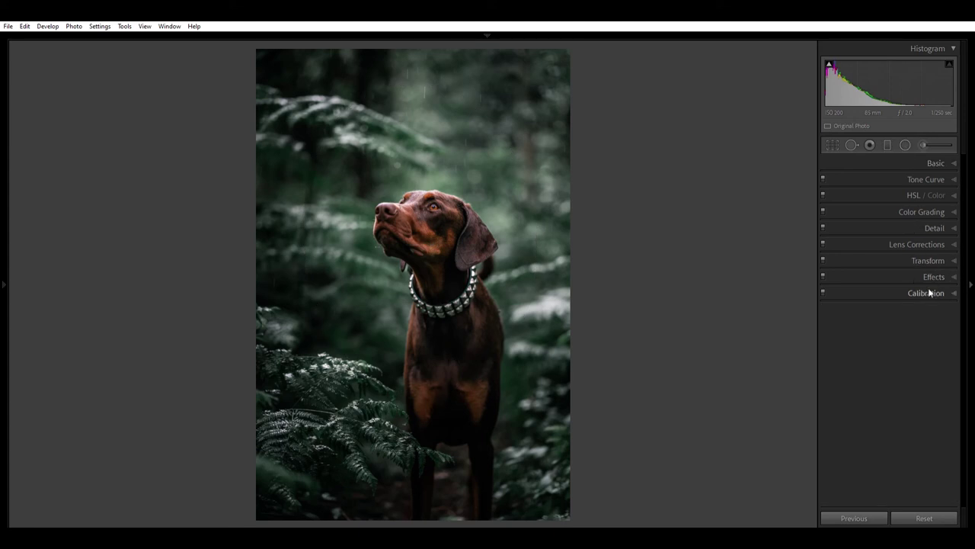
{"action": "left_click", "coordinate": [905, 134]}
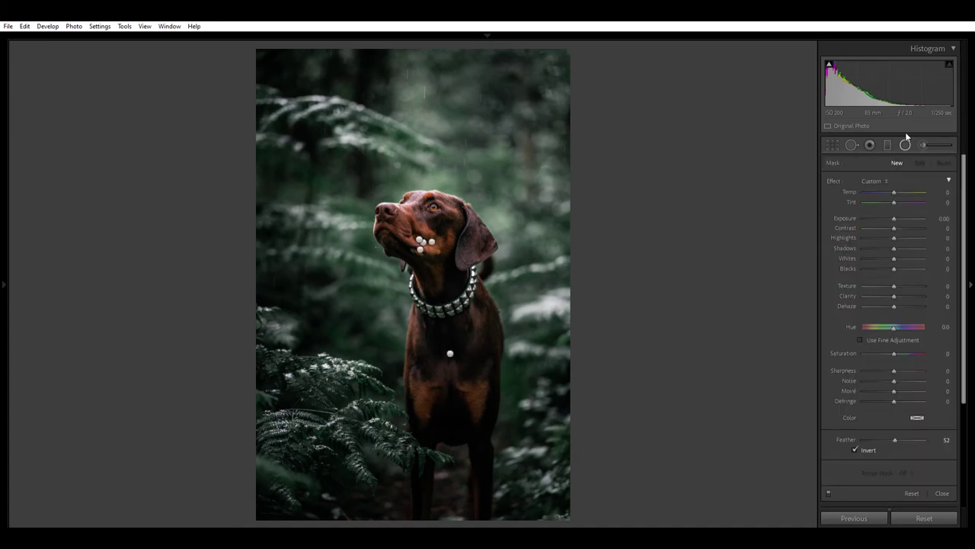
{"action": "left_click", "coordinate": [905, 134]}
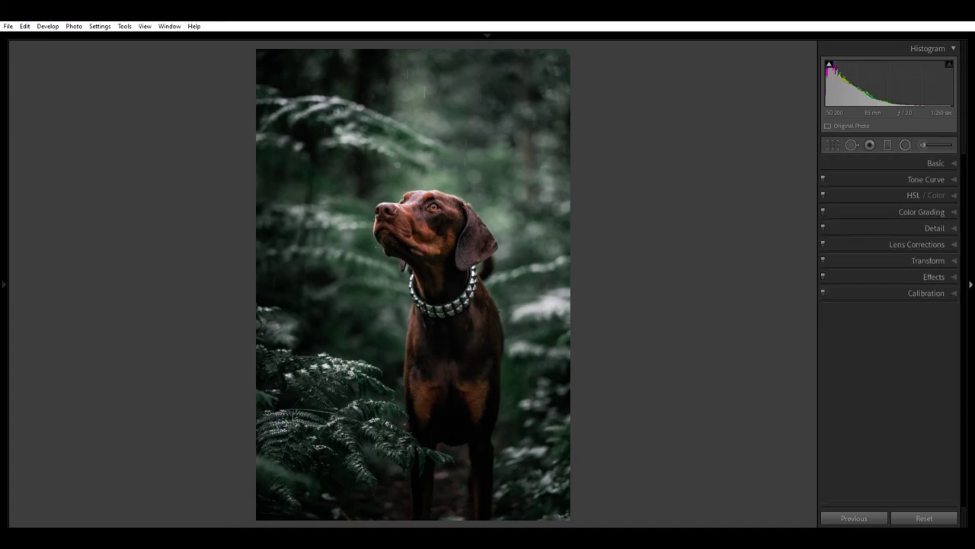
{"action": "left_click", "coordinate": [938, 277]}
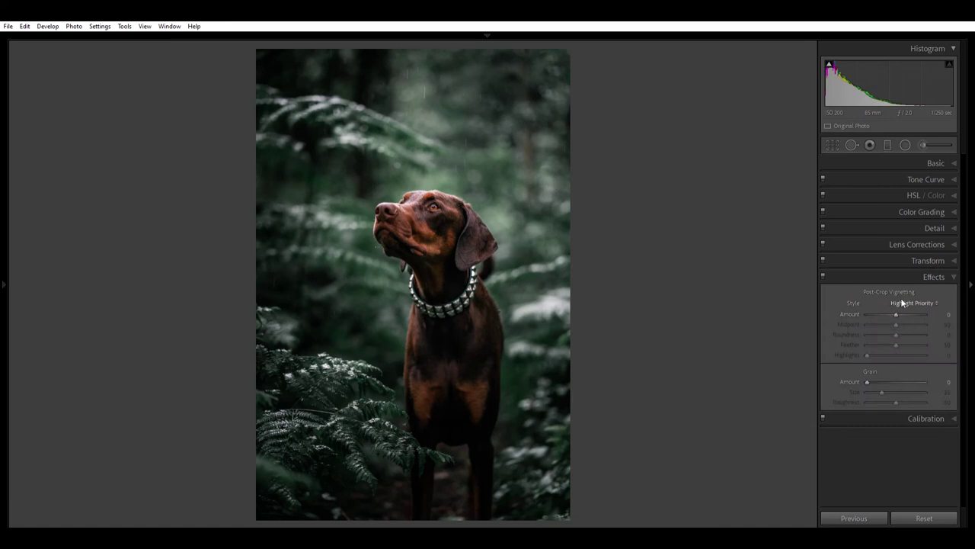
{"action": "mouse_move", "coordinate": [895, 306]}
{"action": "left_mouse_down"}
{"action": "mouse_move", "coordinate": [869, 306]}
{"action": "mouse_move", "coordinate": [909, 309]}
{"action": "mouse_move", "coordinate": [889, 305]}
{"action": "mouse_move", "coordinate": [894, 310]}
{"action": "left_mouse_up"}
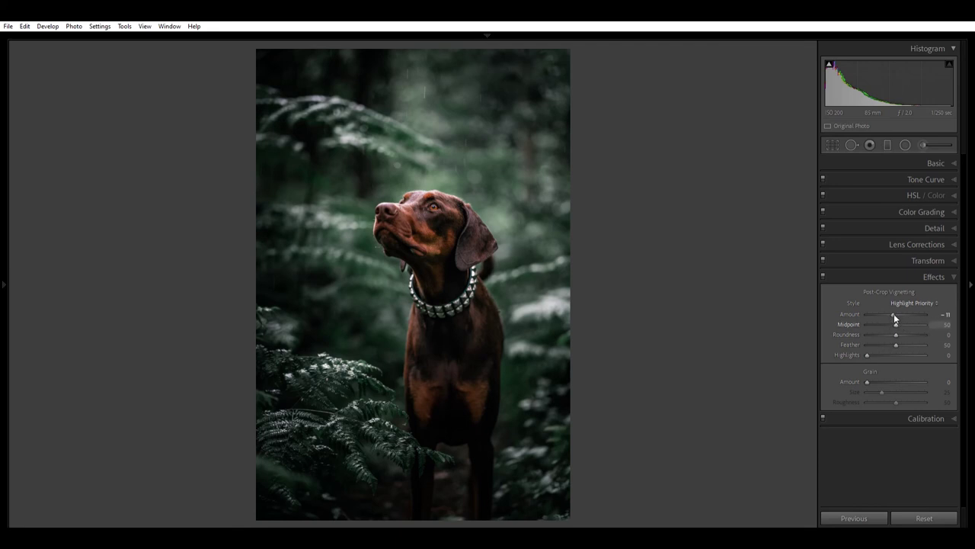
{"action": "mouse_move", "coordinate": [894, 314]}
{"action": "left_mouse_down"}
{"action": "mouse_move", "coordinate": [885, 316]}
{"action": "mouse_move", "coordinate": [900, 317]}
{"action": "mouse_move", "coordinate": [892, 322]}
{"action": "left_mouse_up"}
{"action": "left_click_drag", "start_coordinate": [896, 329], "coordinate": [901, 334]}
Step: Toggle the vignette off and on twice to compare, then collapse the Effects settings
{"action": "left_click", "coordinate": [823, 269]}
{"action": "left_click", "coordinate": [823, 268]}
{"action": "left_click", "coordinate": [823, 269]}
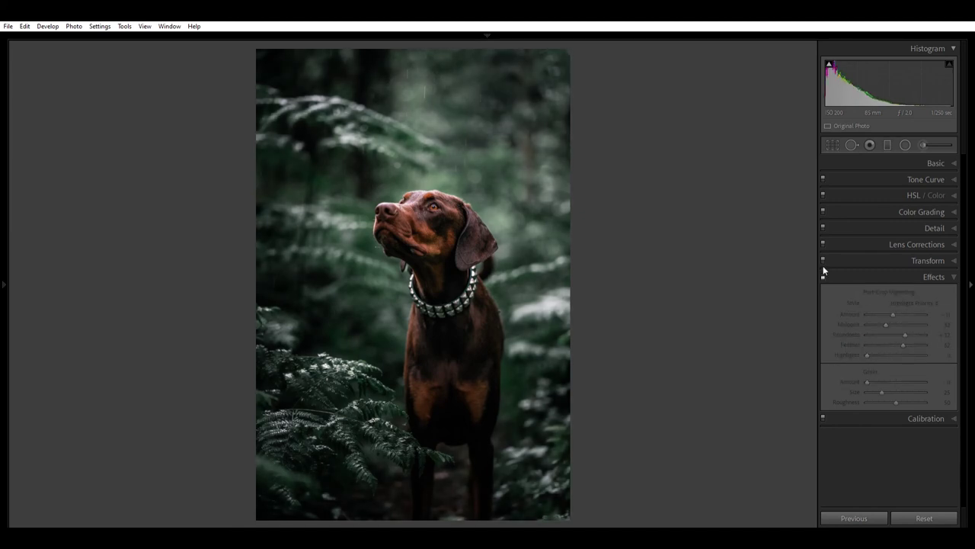
{"action": "left_click", "coordinate": [823, 269]}
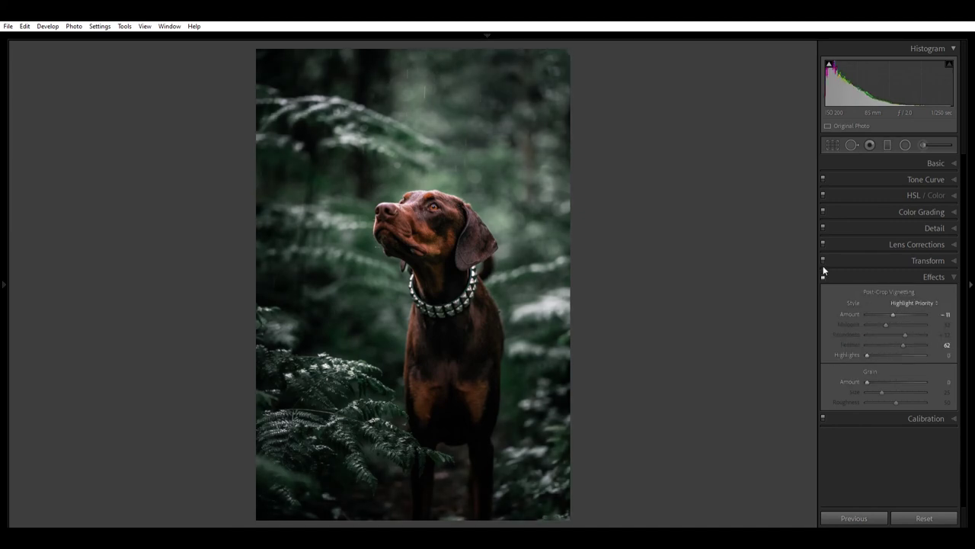
{"action": "left_click", "coordinate": [931, 276]}
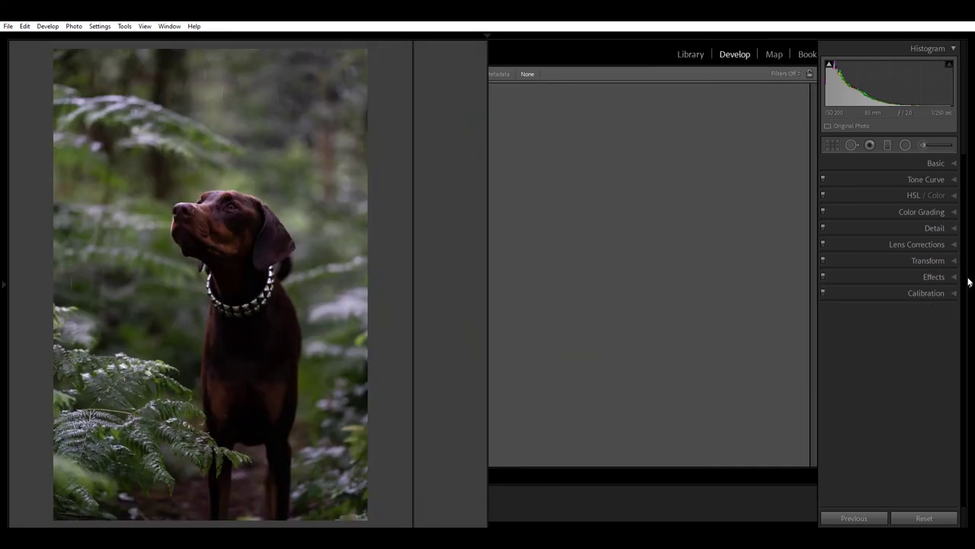
{"action": "left_click", "coordinate": [969, 282]}
{"action": "key", "text": "y"}
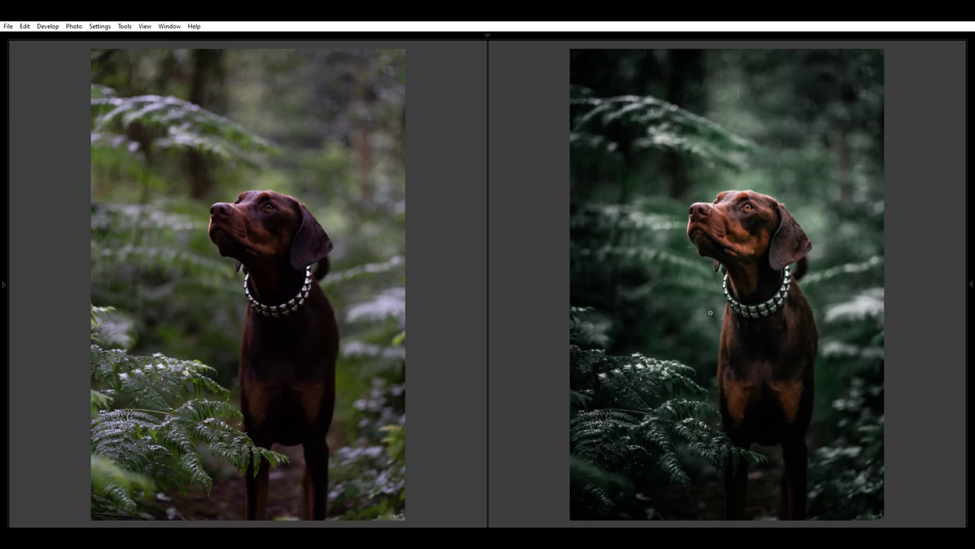
{"action": "key", "text": "y"}
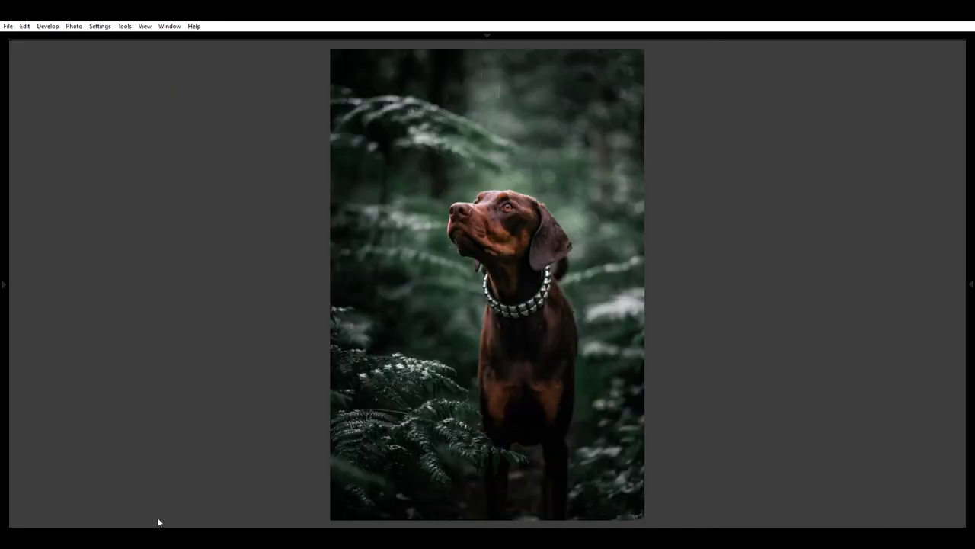
{"action": "mouse_move", "coordinate": [157, 518]}
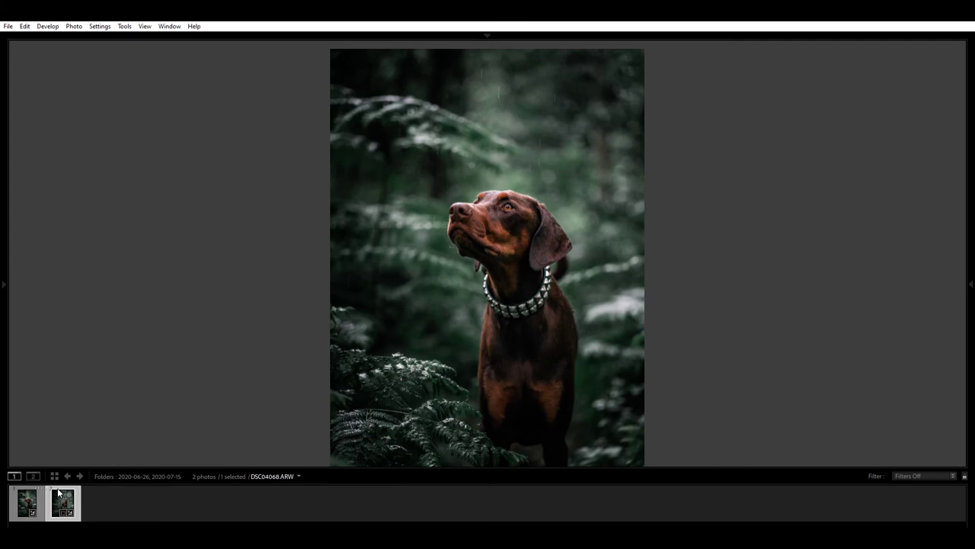
Step: Switch to the other Doberman photo, briefly compare before/after, and review its radial filter
{"action": "key", "text": "Left"}
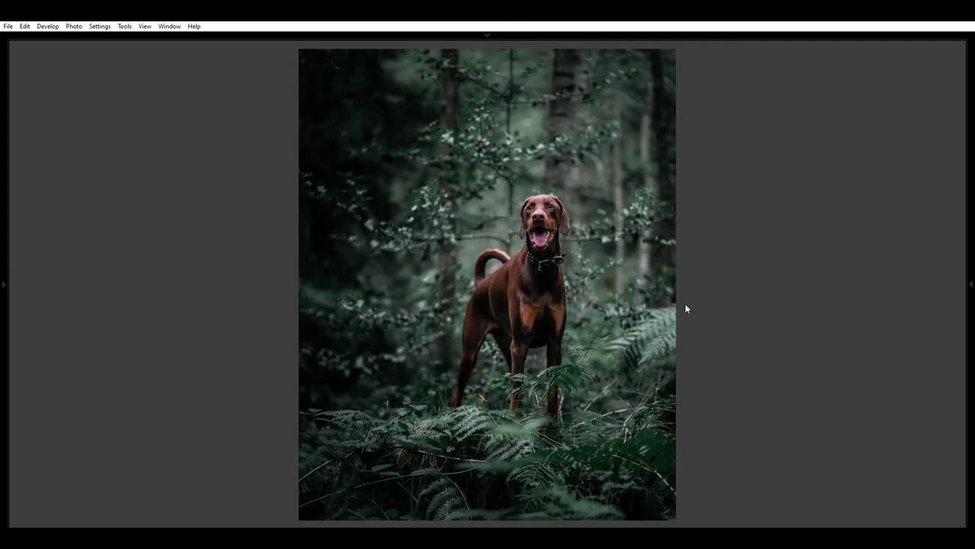
{"action": "key", "text": "y"}
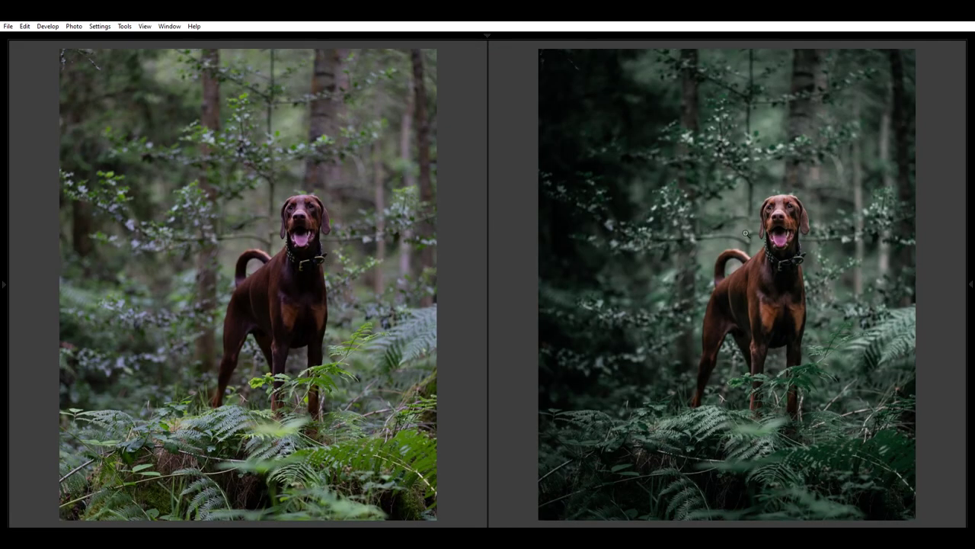
{"action": "key", "text": "y"}
{"action": "left_click", "coordinate": [971, 284]}
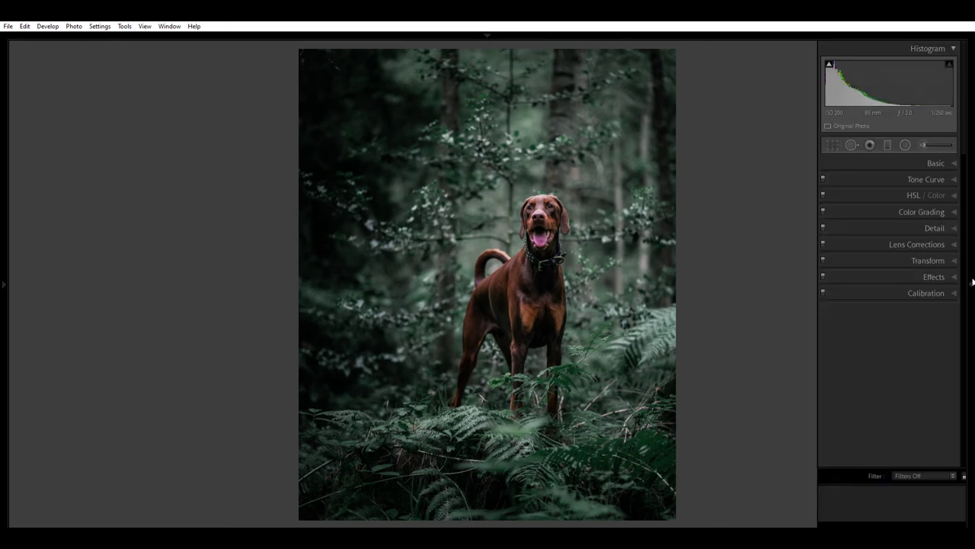
{"action": "left_click", "coordinate": [907, 139]}
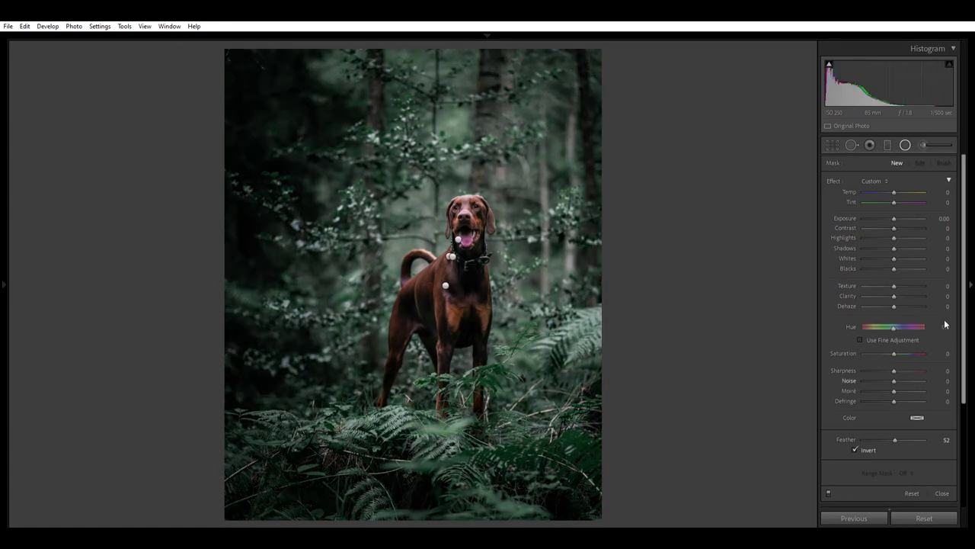
{"action": "left_click", "coordinate": [905, 143]}
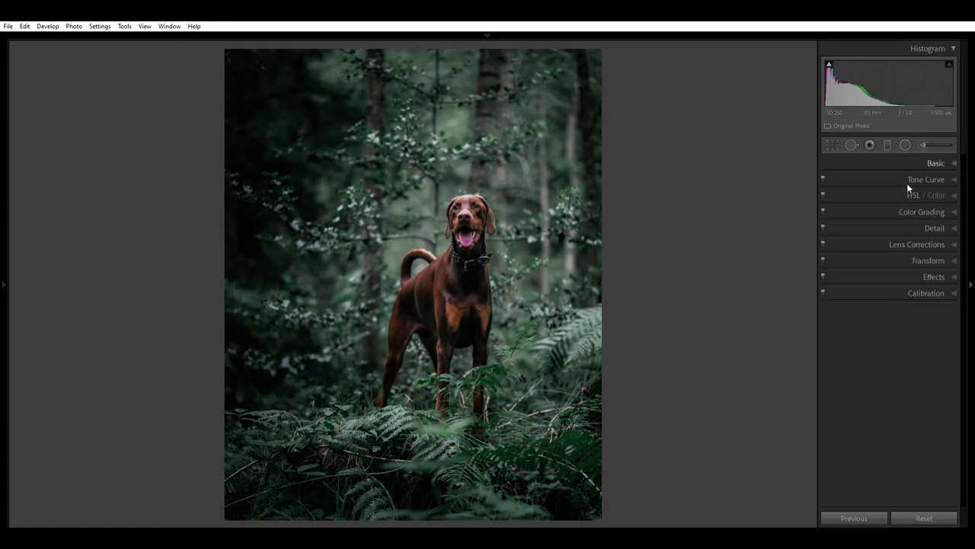
Step: Toggle this photo's post-crop vignette off and on to compare
{"action": "left_click", "coordinate": [908, 277]}
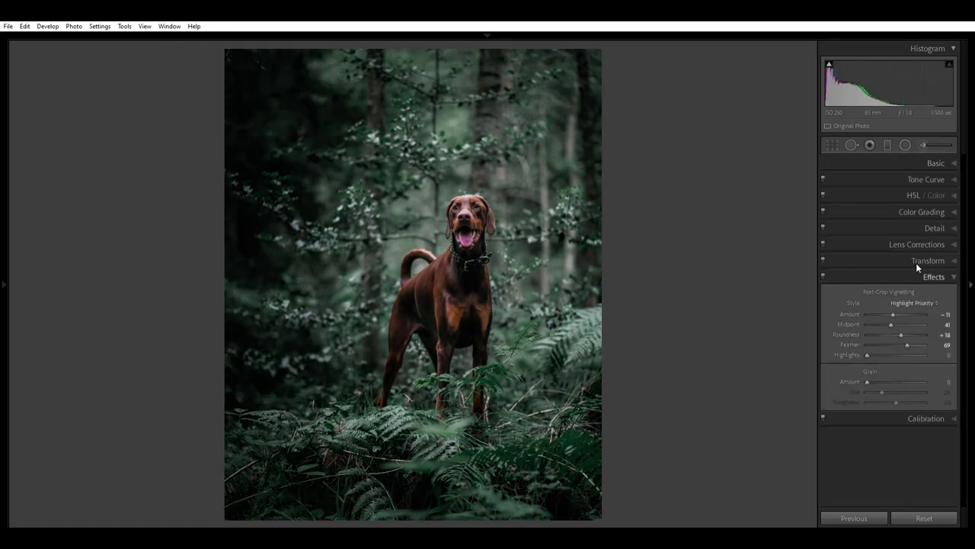
{"action": "left_click", "coordinate": [822, 265]}
{"action": "left_click", "coordinate": [822, 265]}
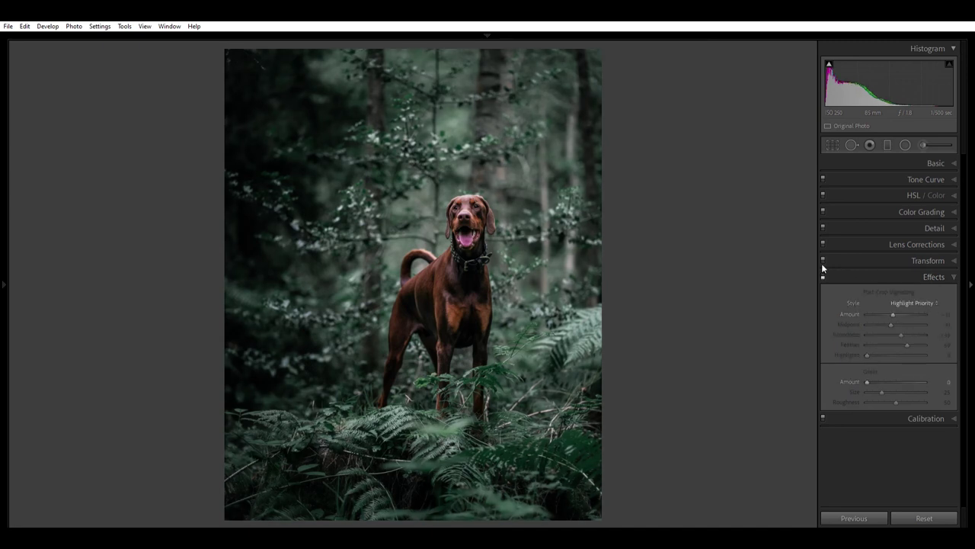
{"action": "left_click", "coordinate": [858, 274]}
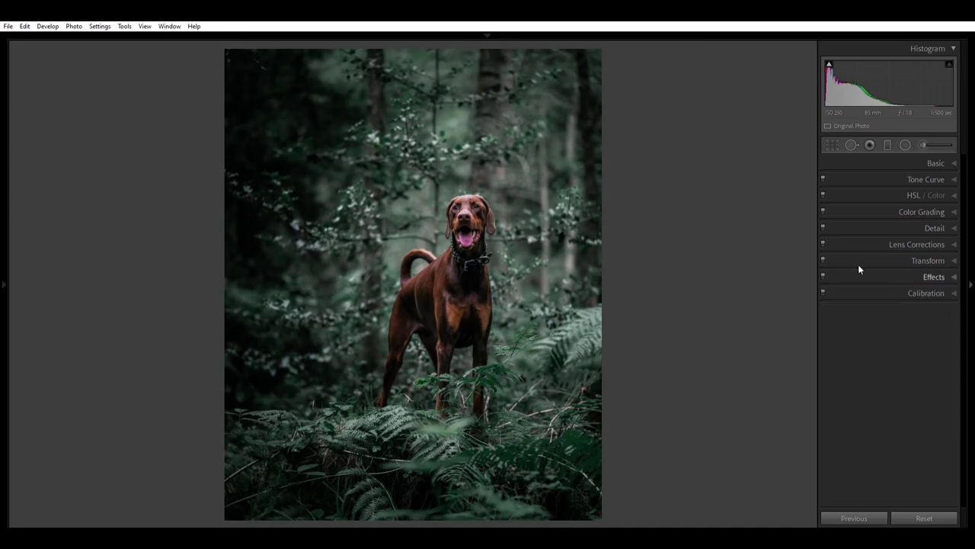
Step: Show a full-screen side-by-side before/after view, zooming into the dog's face and back out
{"action": "key", "text": "Tab"}
{"action": "key", "text": "y"}
{"action": "left_click", "coordinate": [320, 155]}
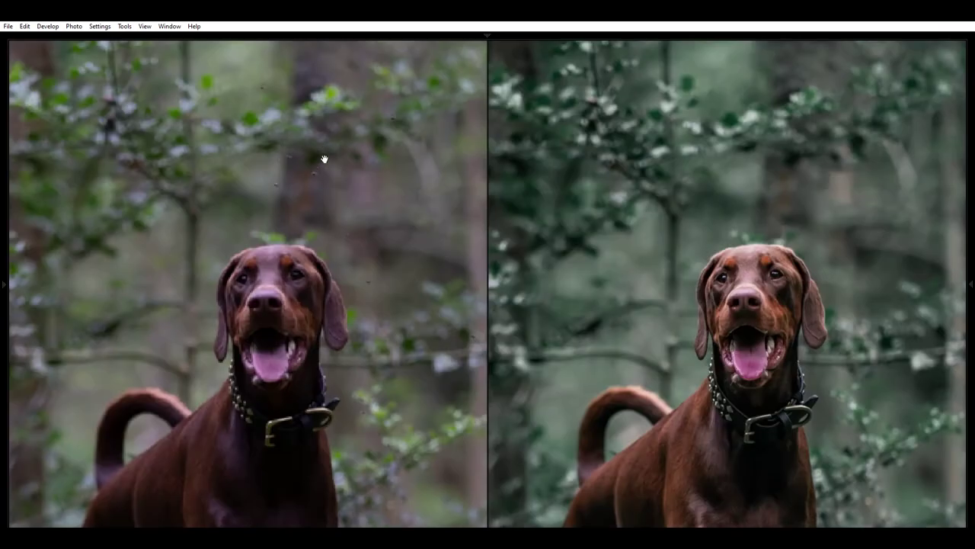
{"action": "left_click_drag", "start_coordinate": [346, 183], "coordinate": [296, 185]}
{"action": "left_click", "coordinate": [297, 184]}
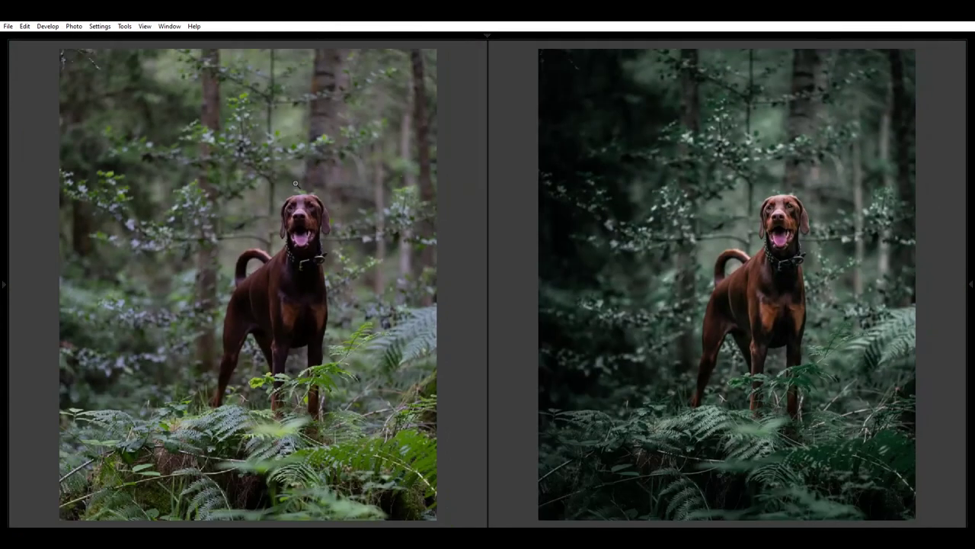